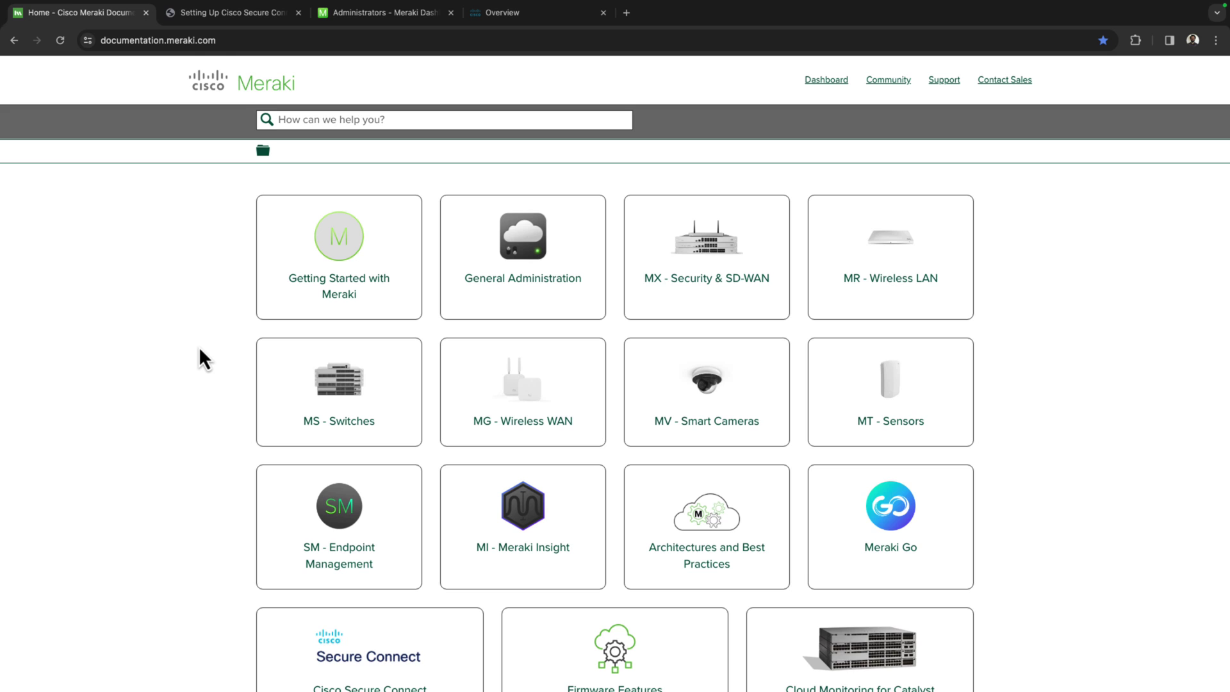
Step: Open the Cisco Secure Connect documentation section and scroll down to its topic cards
scroll(191, 383, down, 2)
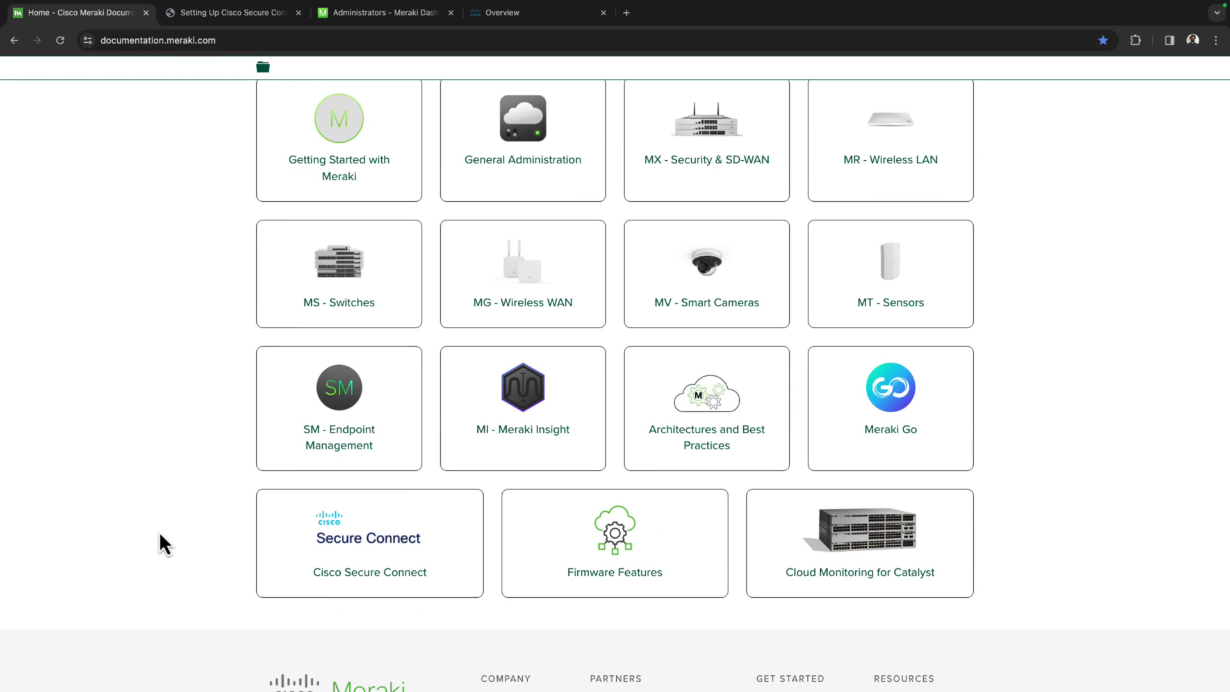
click(325, 549)
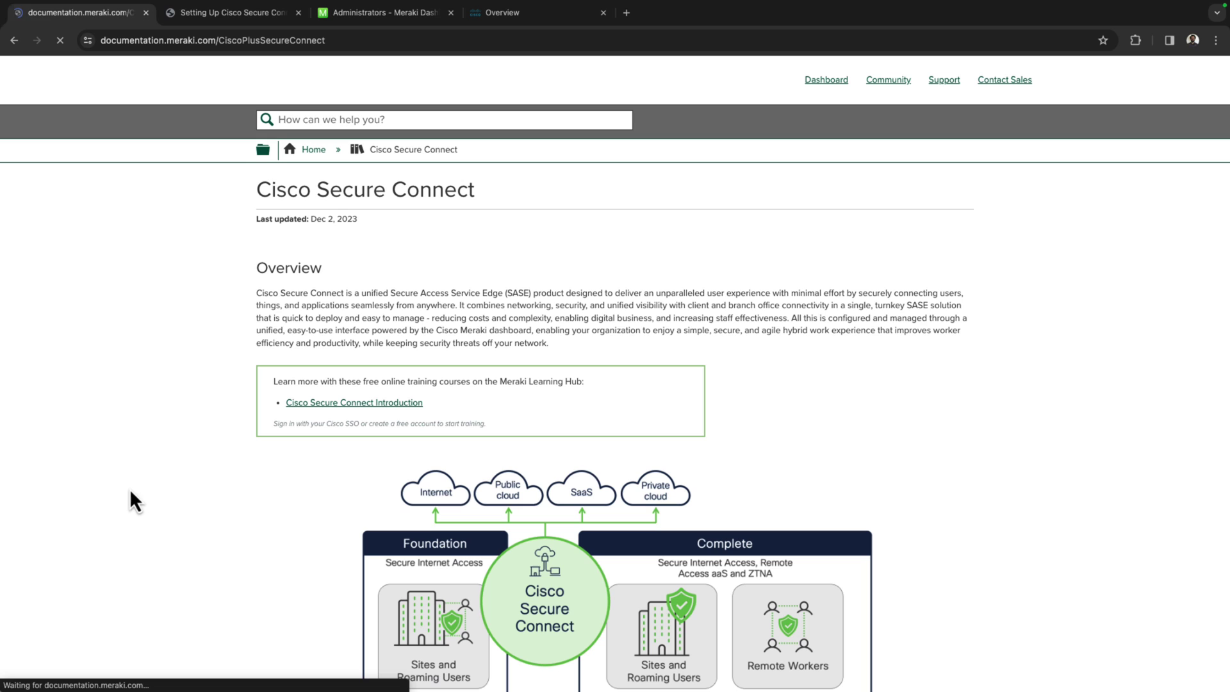
scroll(192, 538, down, 8)
scroll(215, 535, down, 8)
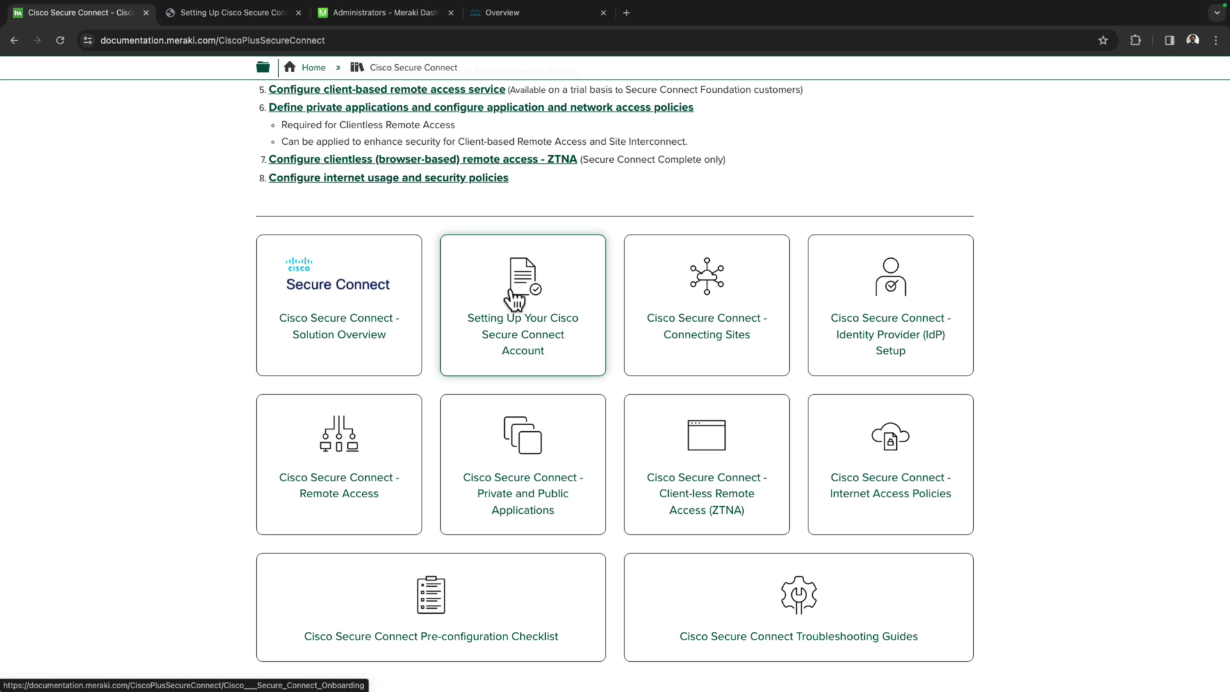
Step: Open the 'Setting Up Your Cisco Secure Connect Account' guide and read through it
click(481, 282)
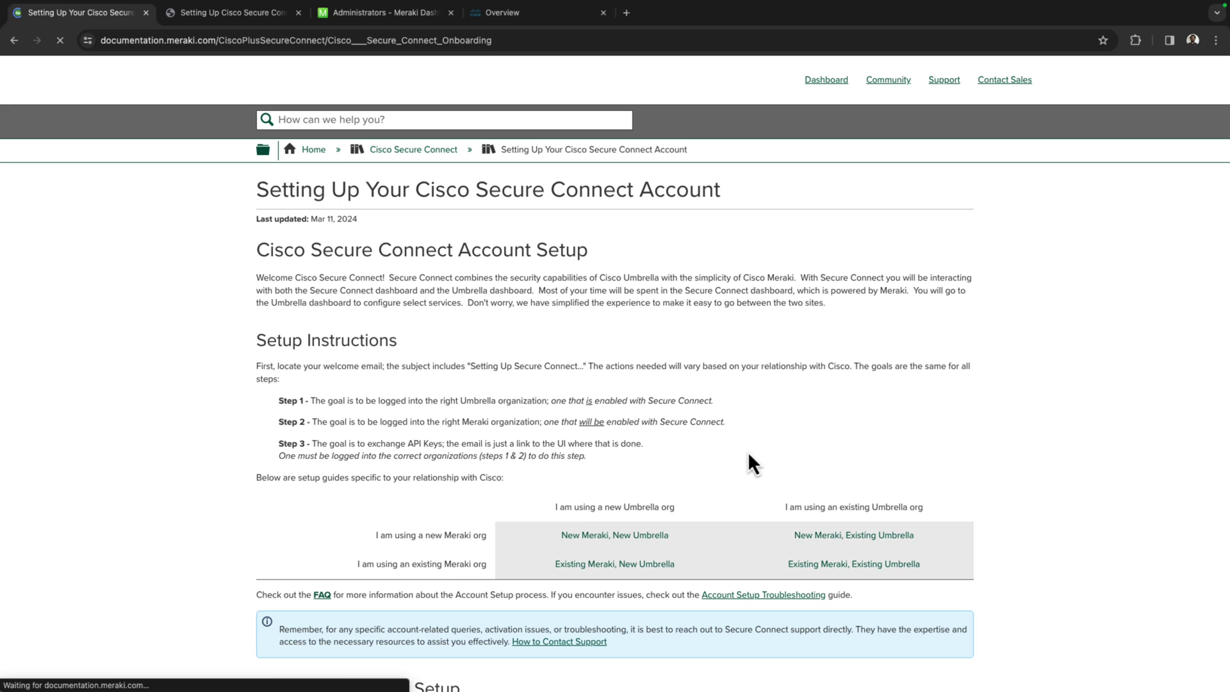
scroll(875, 464, down, 1)
scroll(875, 463, down, 1)
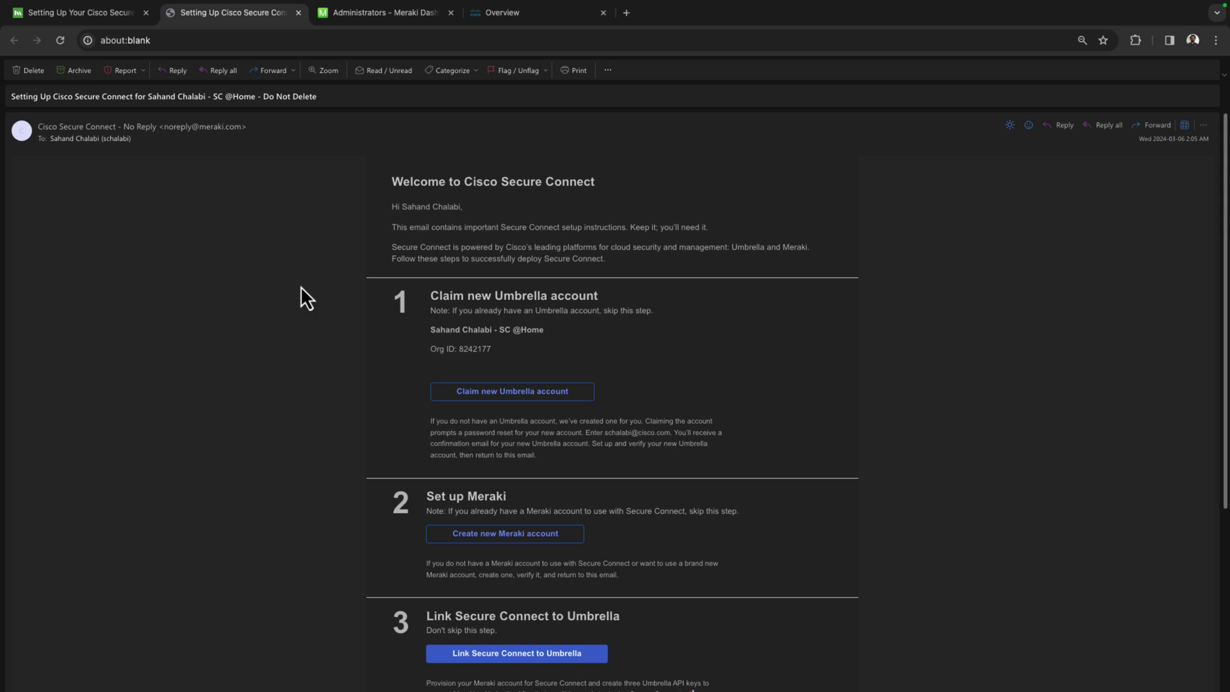
scroll(353, 347, down, 2)
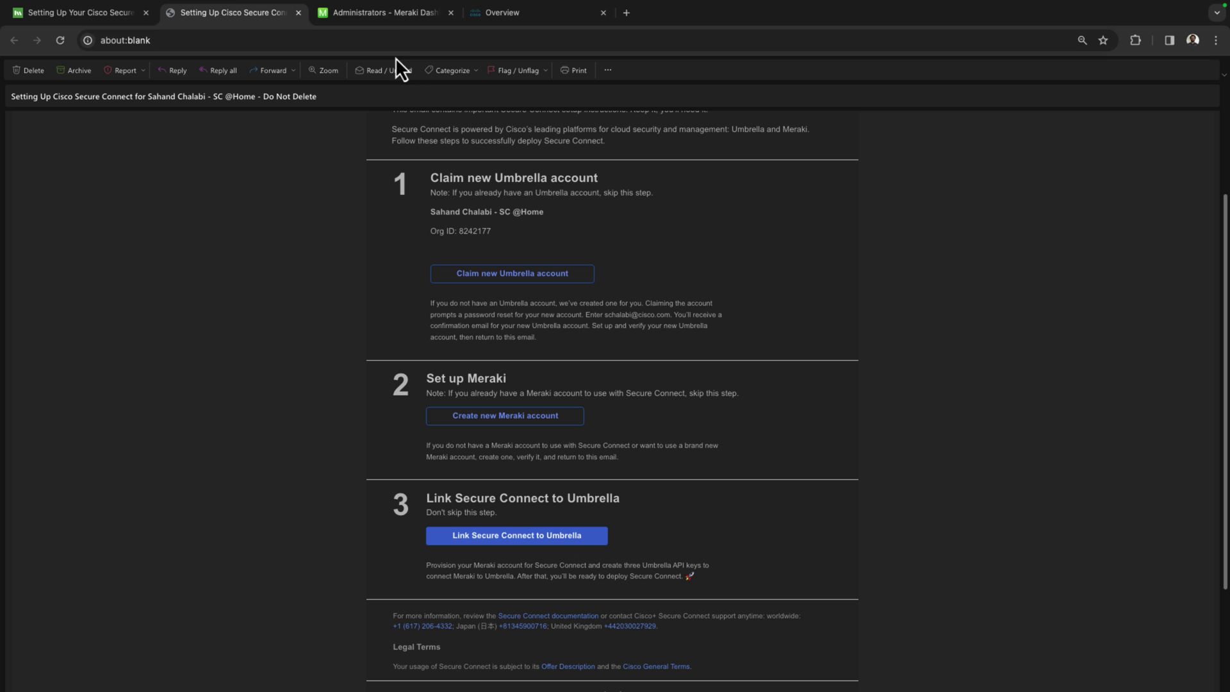
click(390, 14)
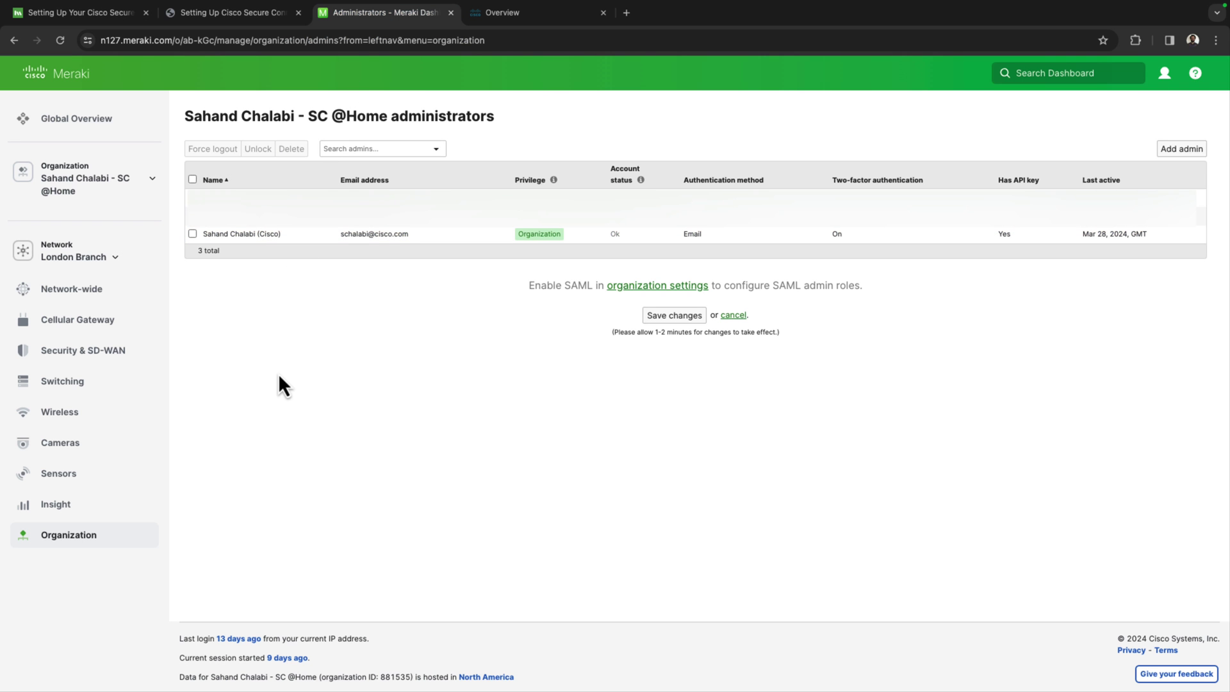
click(275, 13)
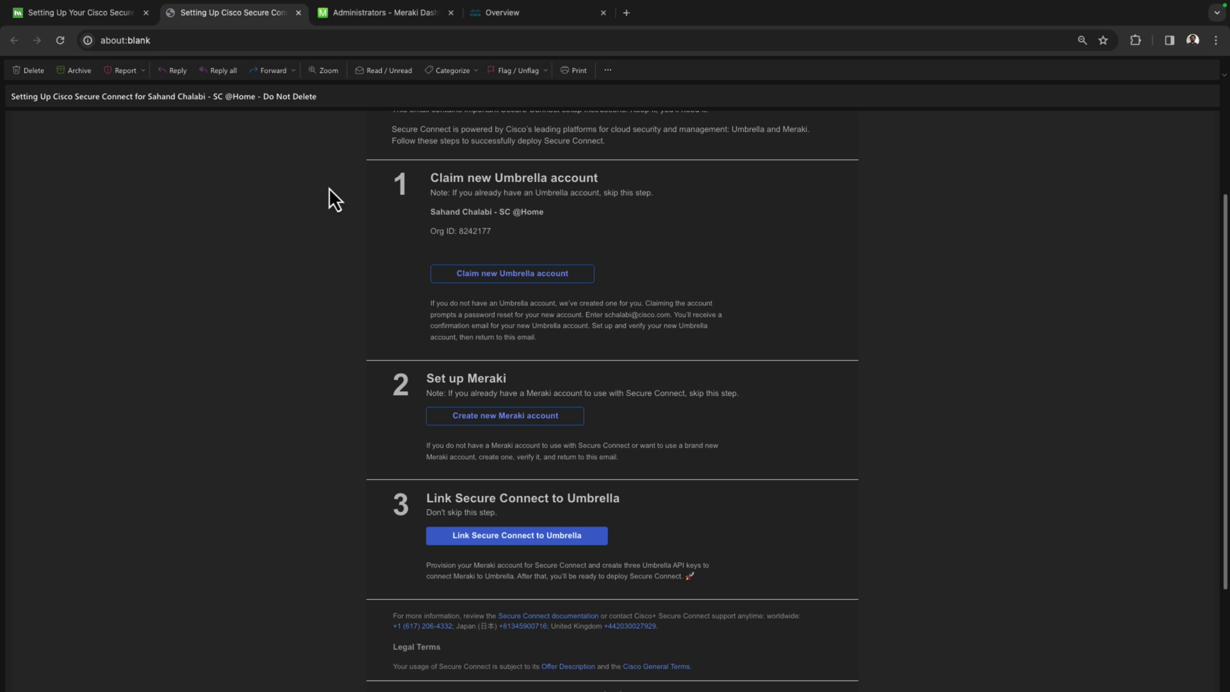
Step: Open Umbrella's Admin > Licensing page and highlight the Cisco Secure Connect Advantage package
click(524, 18)
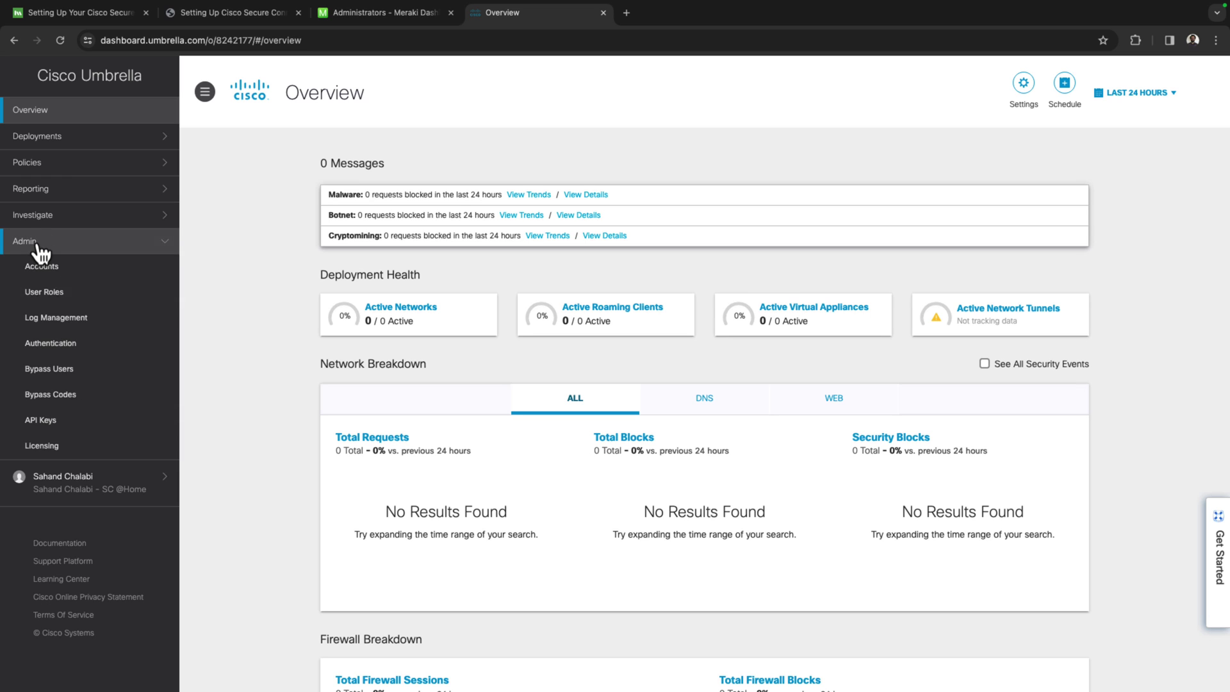
click(45, 447)
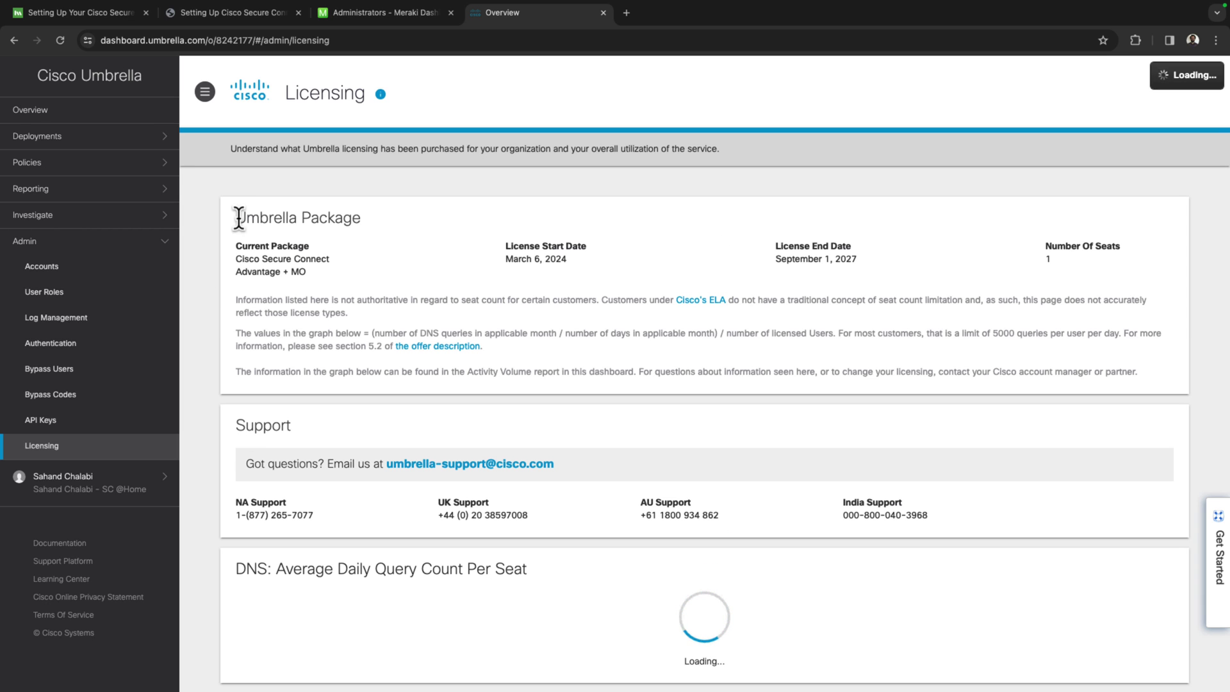
drag(236, 257, 279, 271)
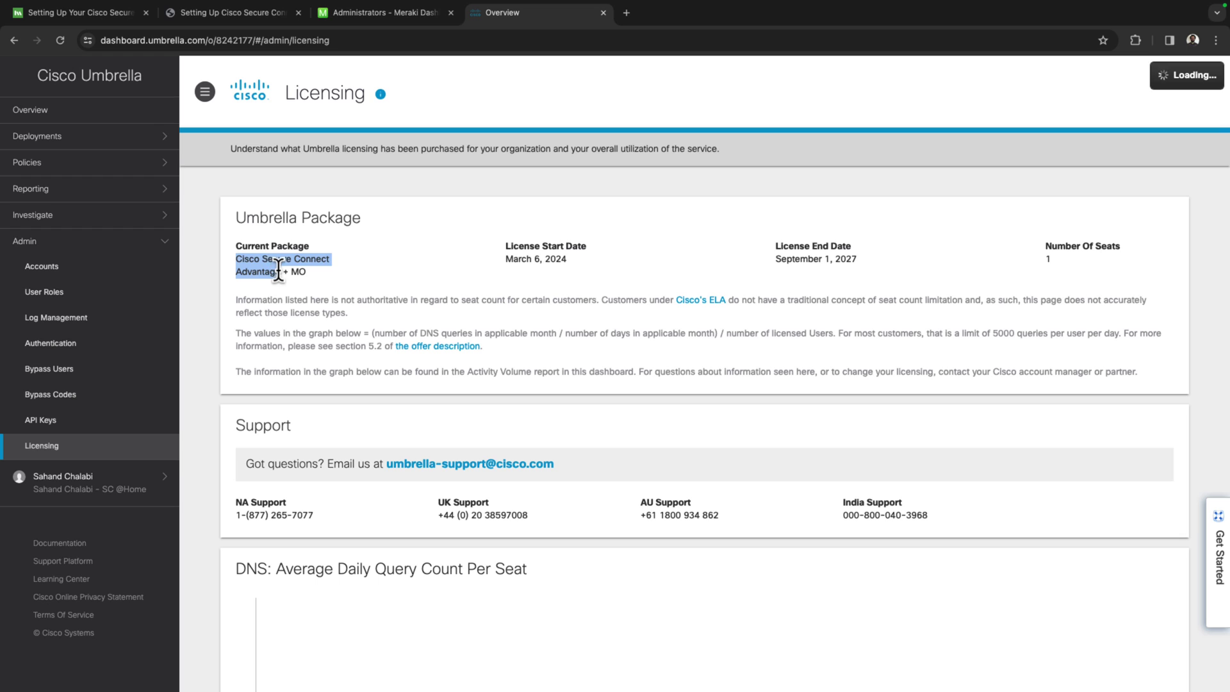
click(207, 283)
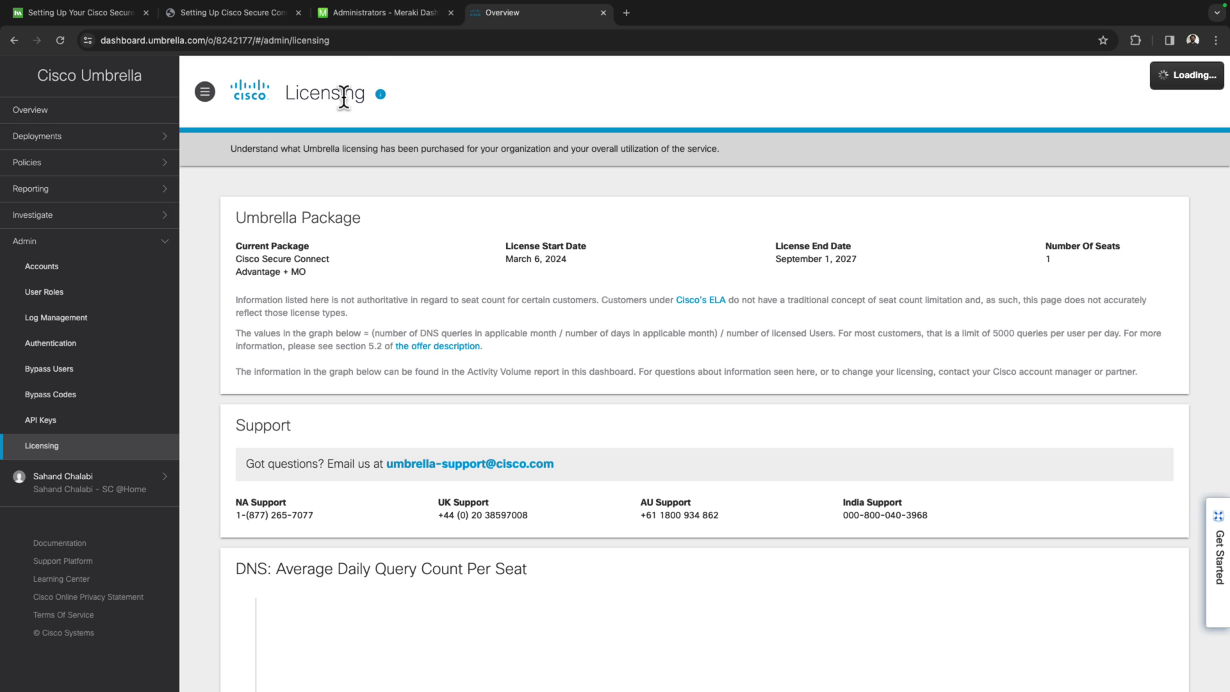
Step: Confirm the Meraki Administrators footer shows data hosted in North America, then return to Umbrella
click(372, 16)
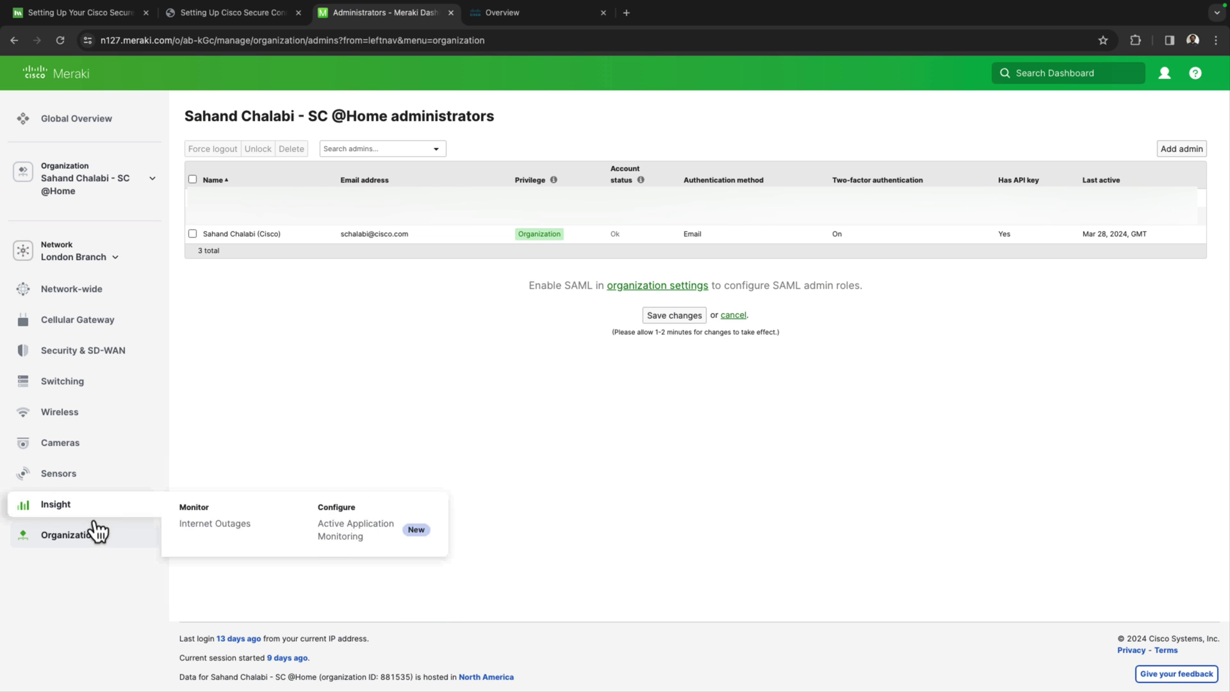
scroll(640, 535, down, 1)
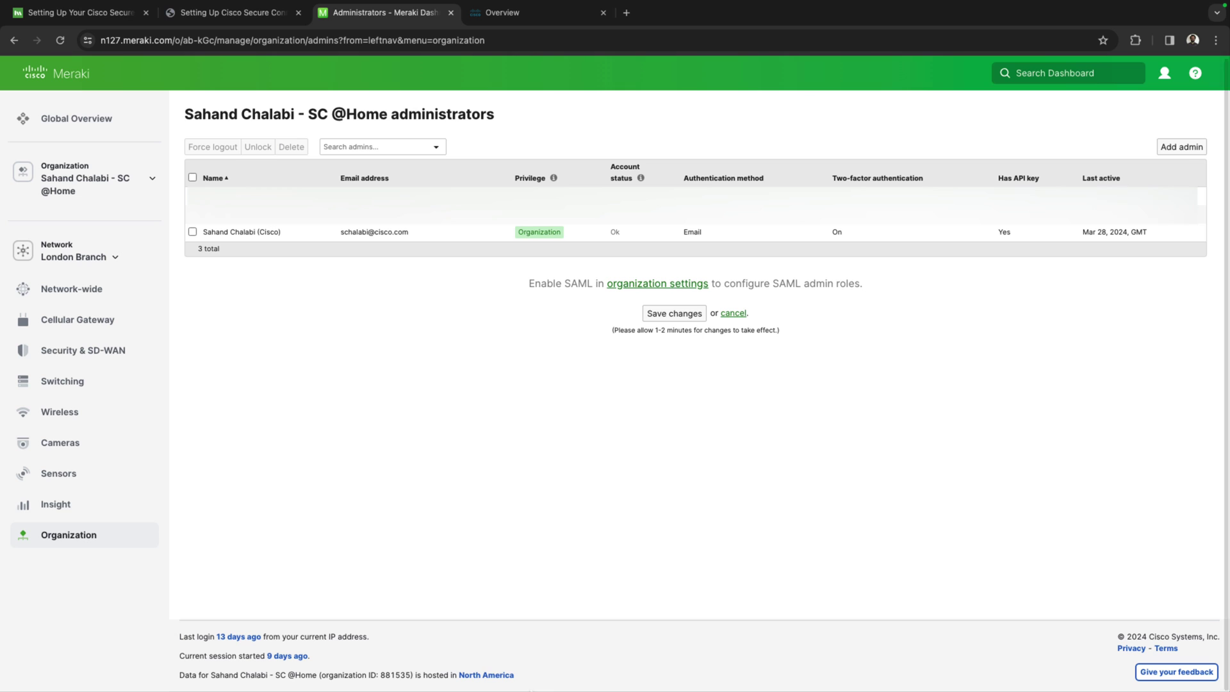
drag(539, 679, 177, 682)
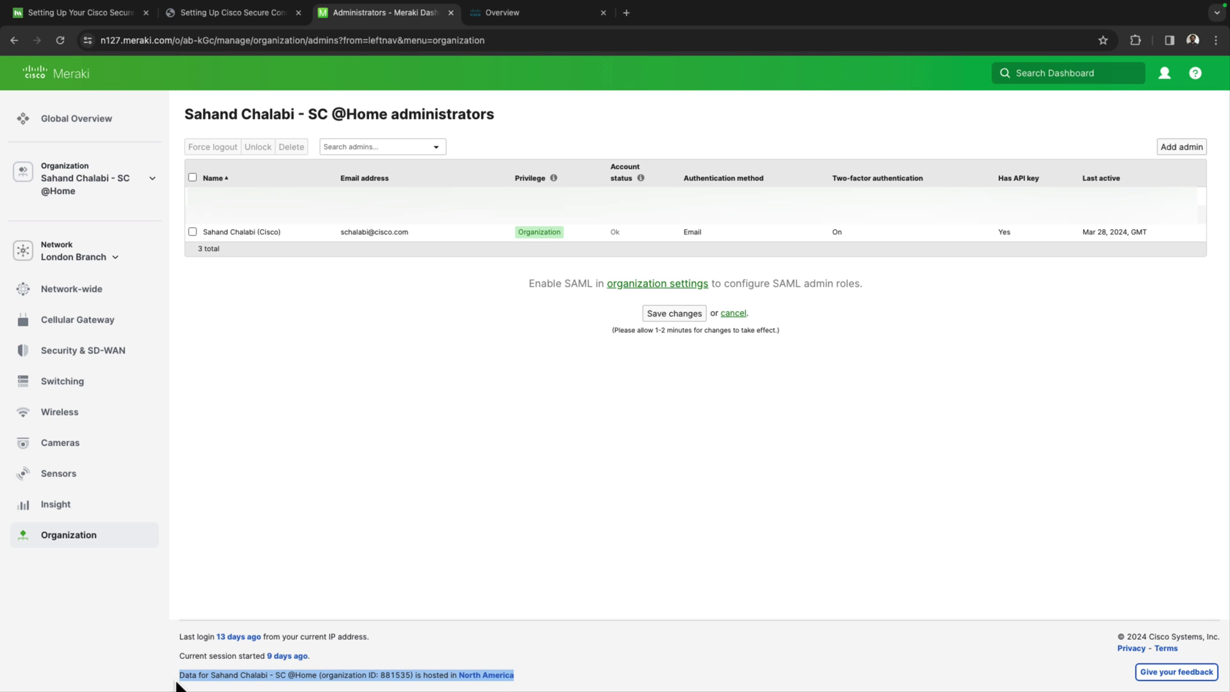
click(603, 667)
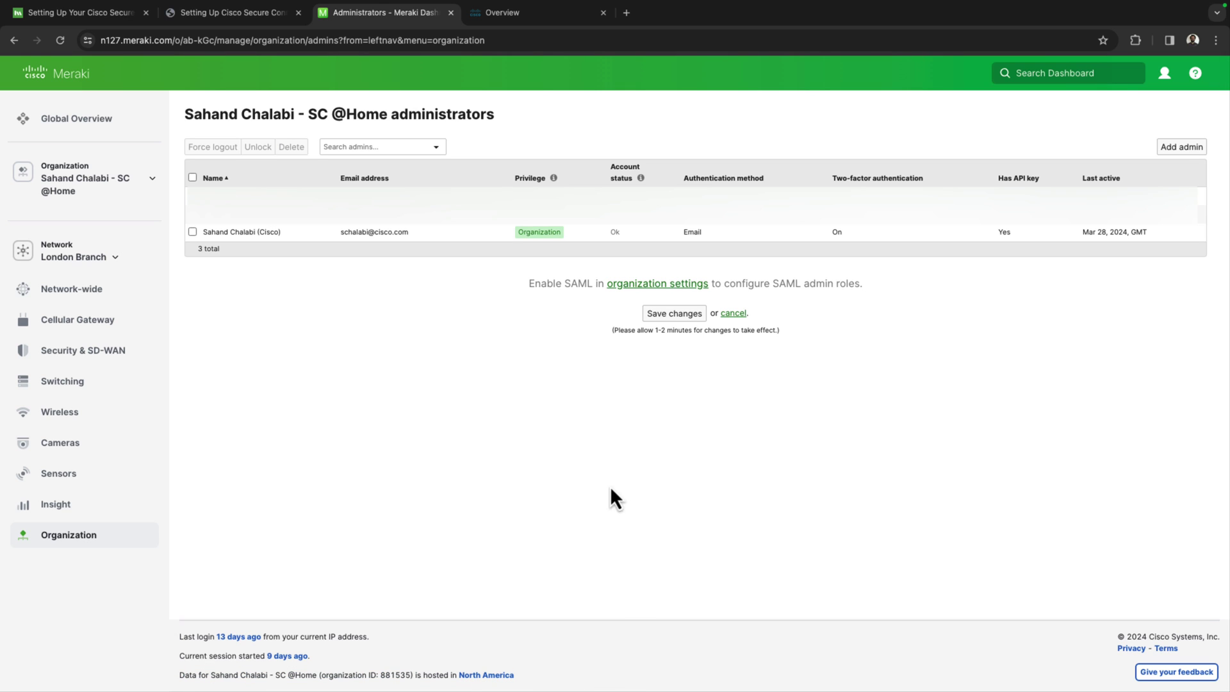
click(517, 18)
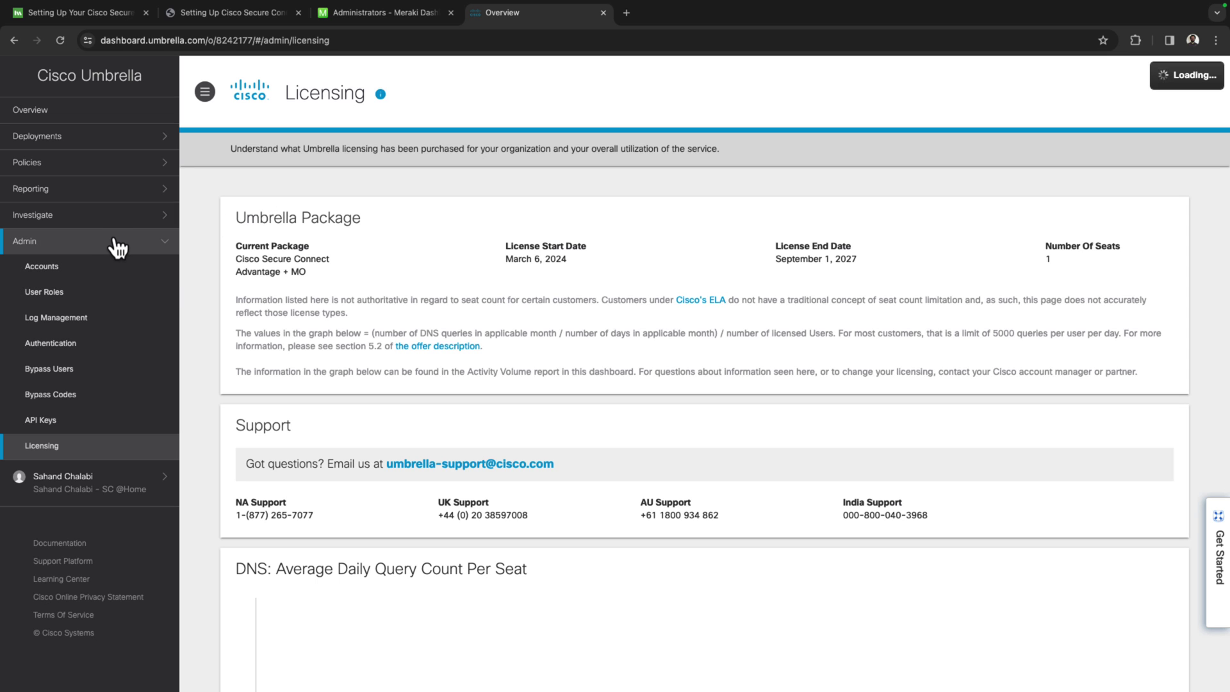
Step: Verify Umbrella's Log Management storage region is North America - California, US, then return to the guide
click(91, 320)
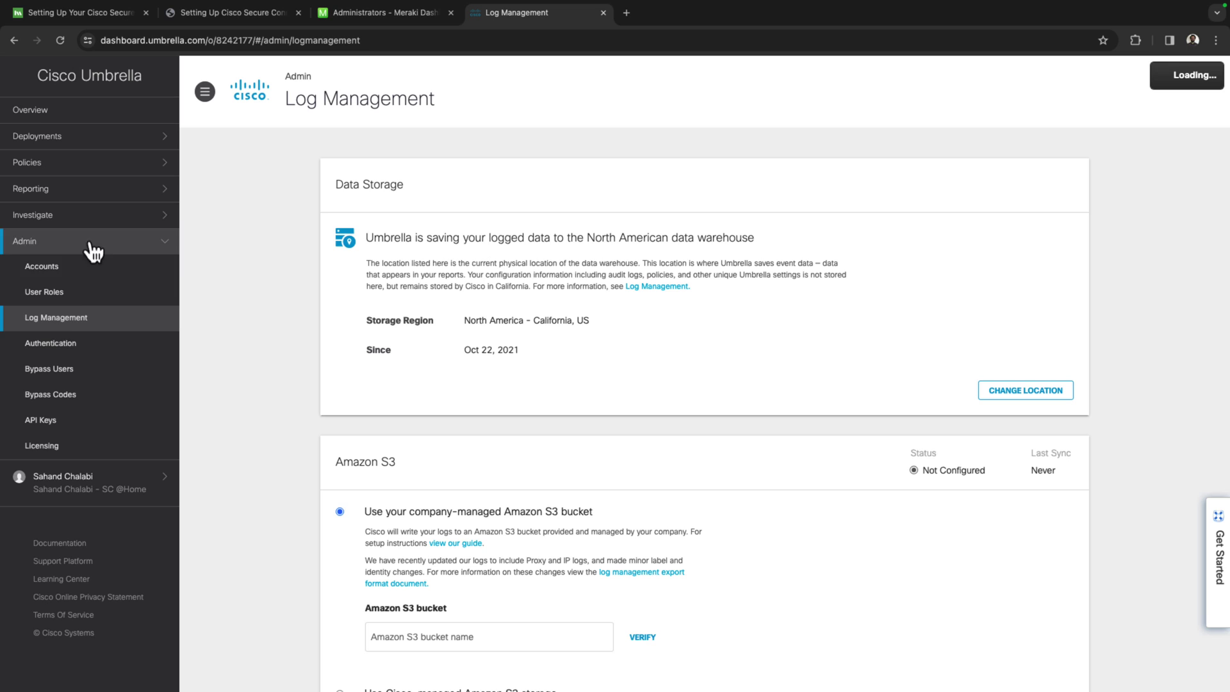
drag(334, 186, 438, 186)
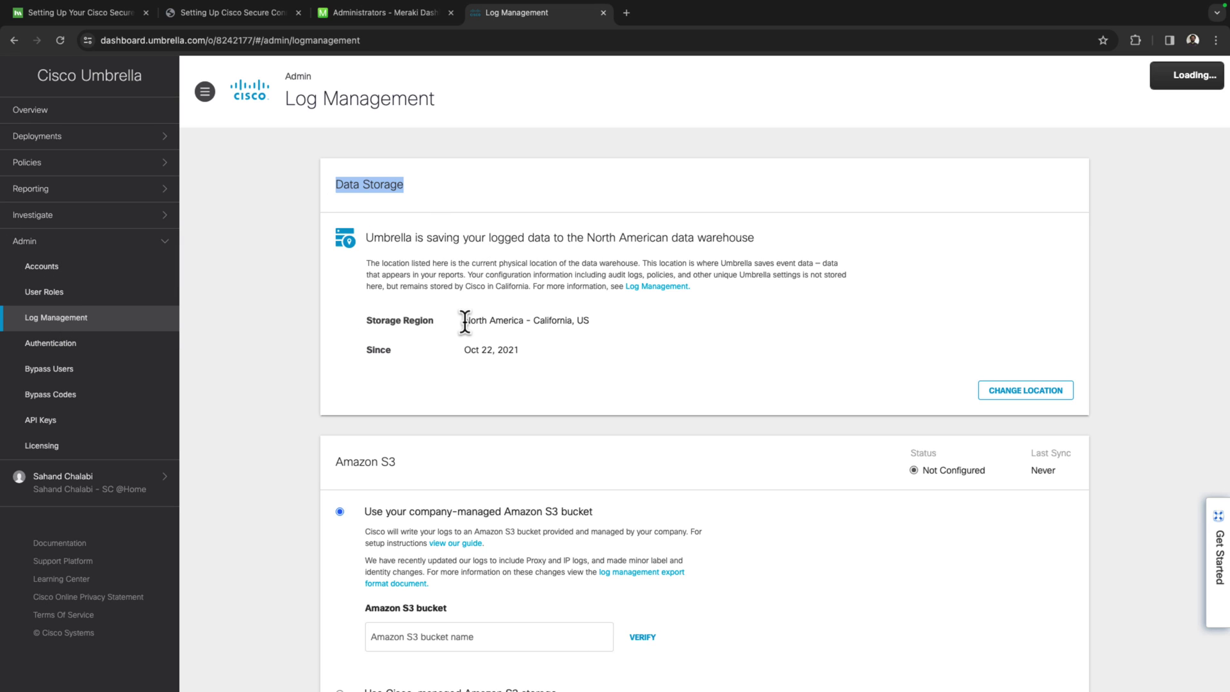
drag(464, 320, 596, 351)
click(591, 342)
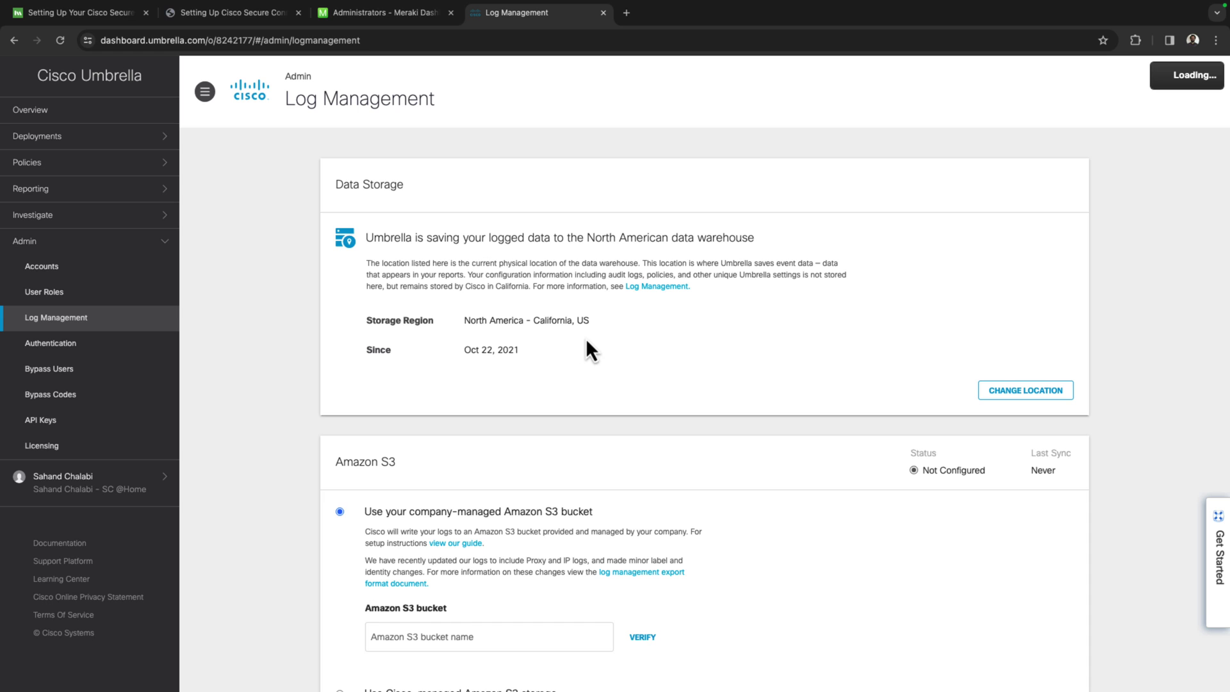
click(86, 15)
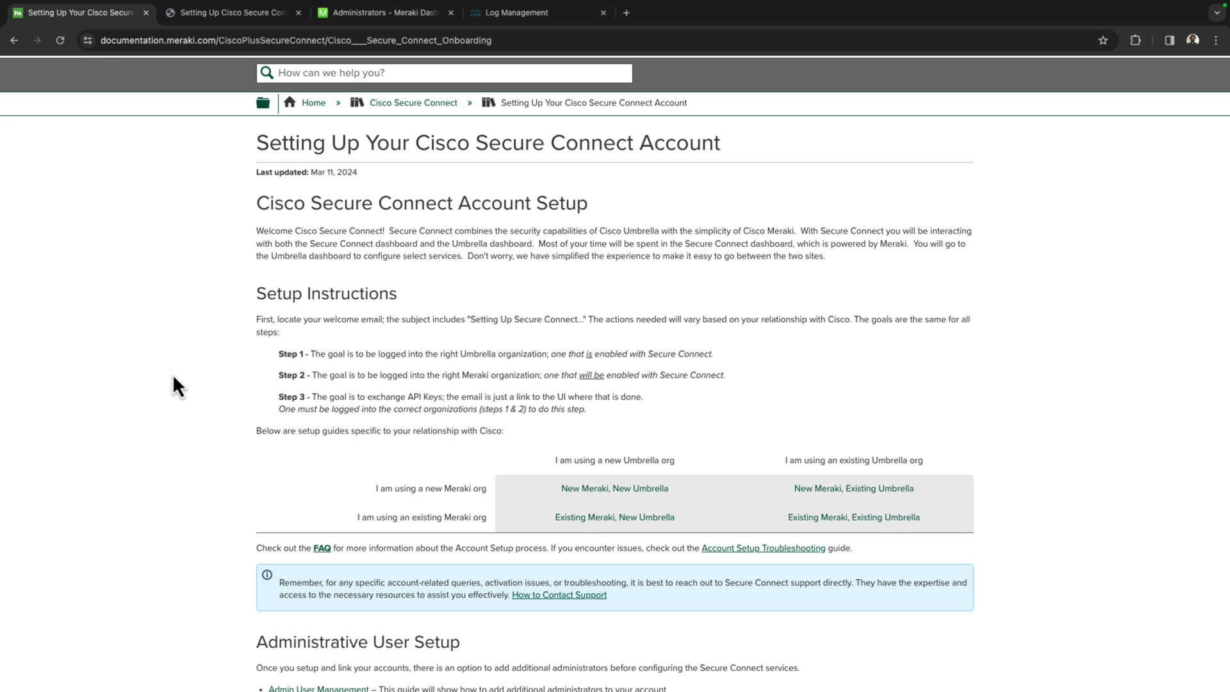
Step: Read the Account Setup Troubleshooting guide's 'Check the data storage location' section, then return to the email
click(736, 549)
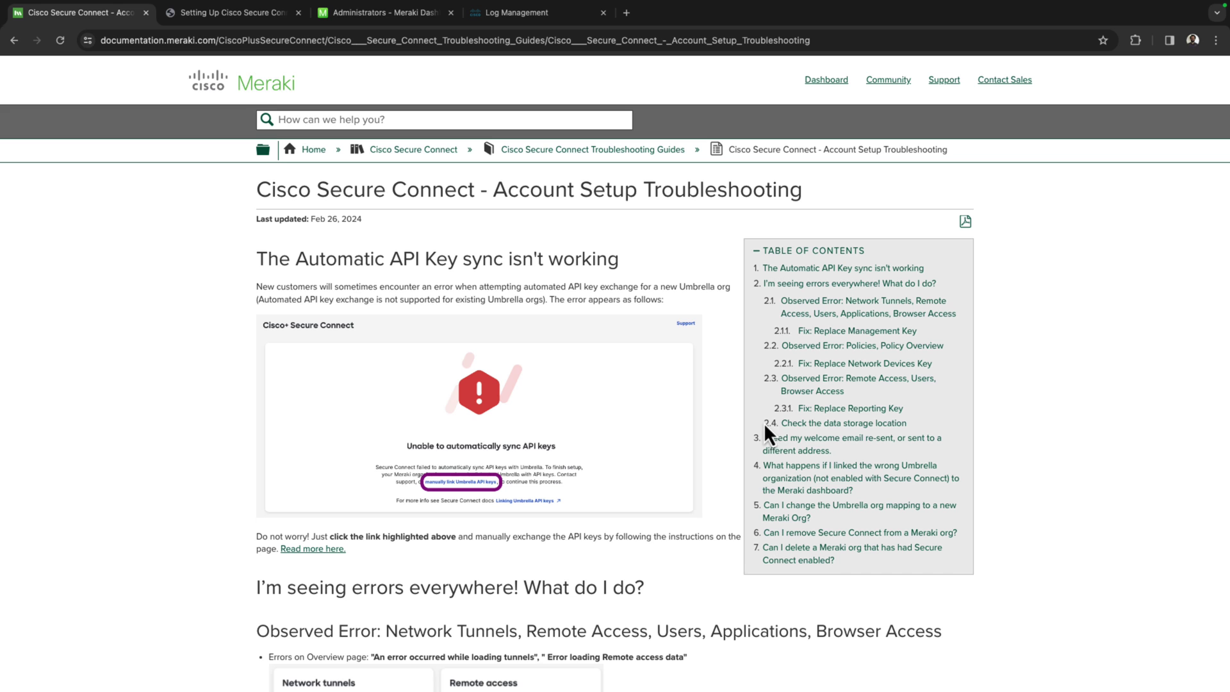
click(802, 424)
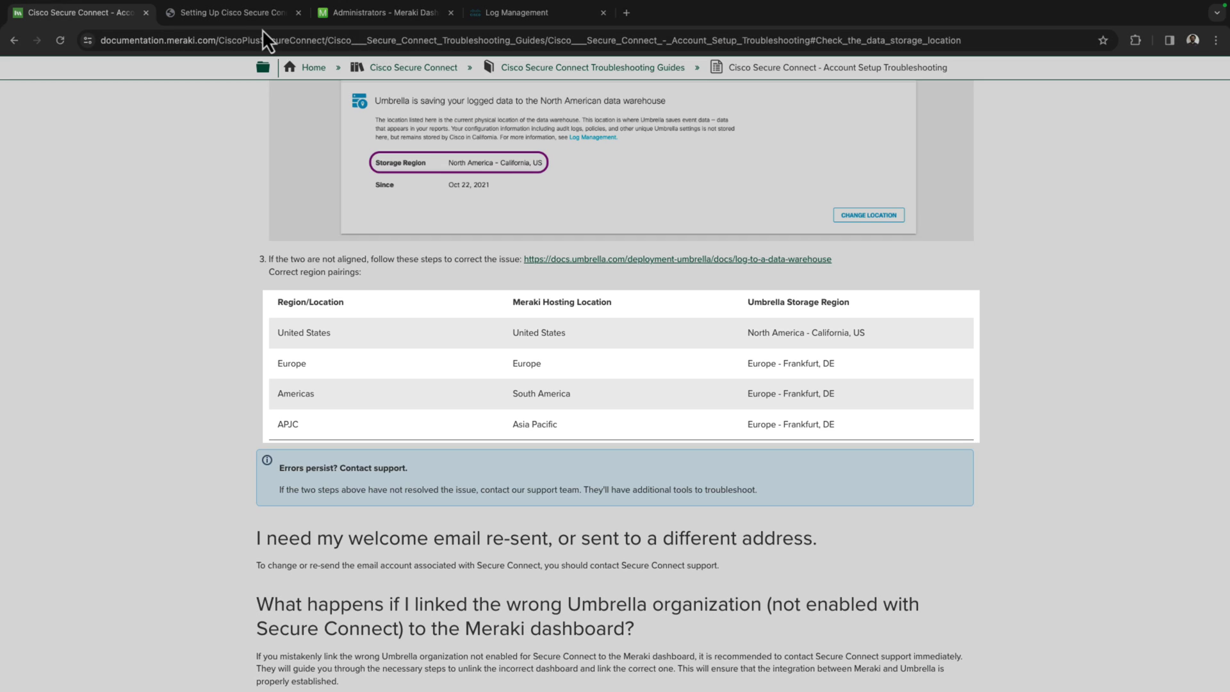
click(256, 20)
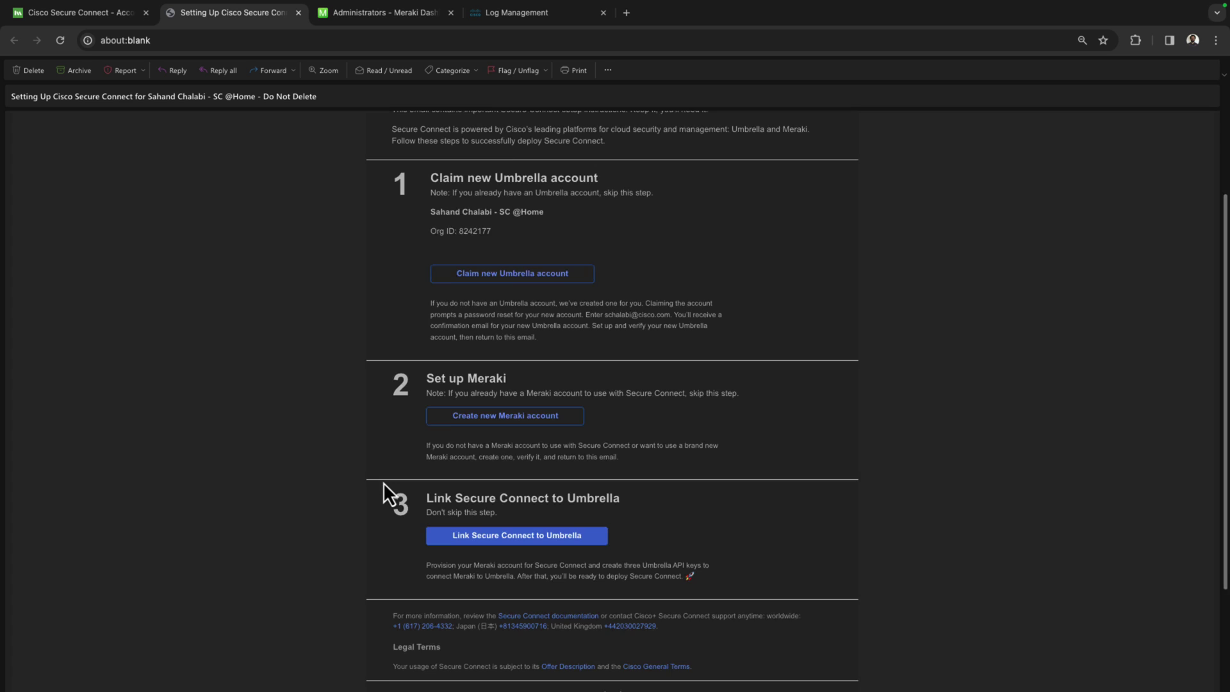
Step: Copy the email's 'Link Secure Connect to Umbrella' link and load it in the Meraki tab
scroll(461, 496, down, 1)
right_click(541, 521)
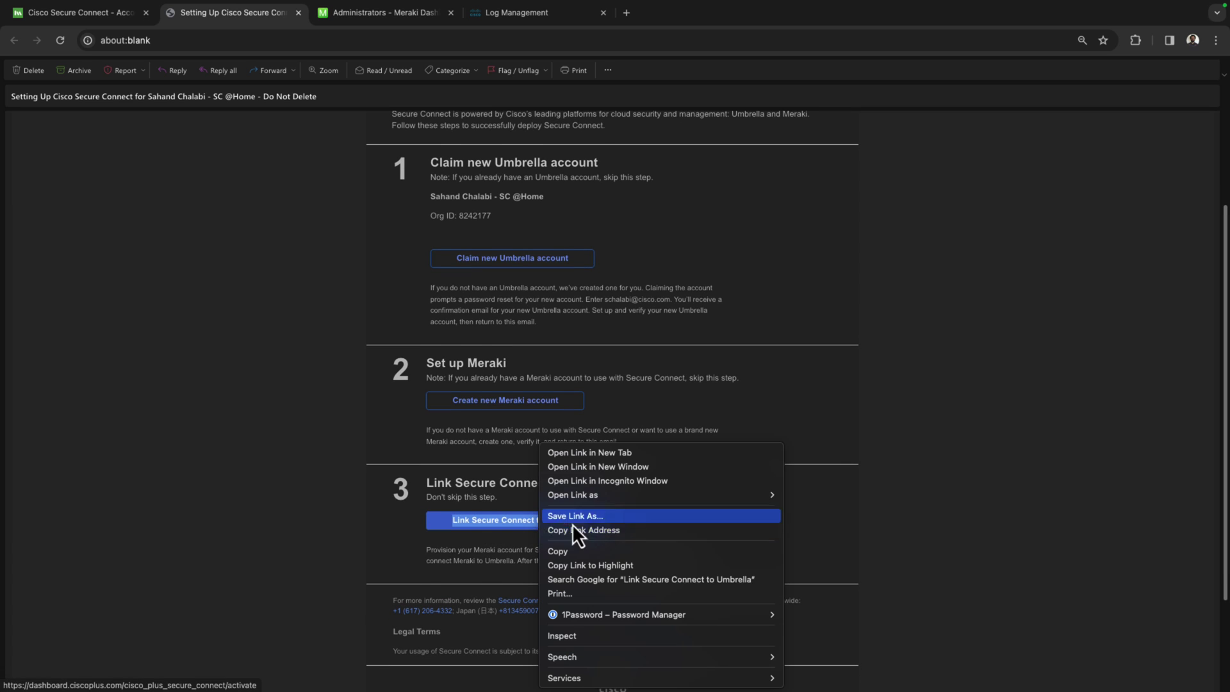
click(620, 530)
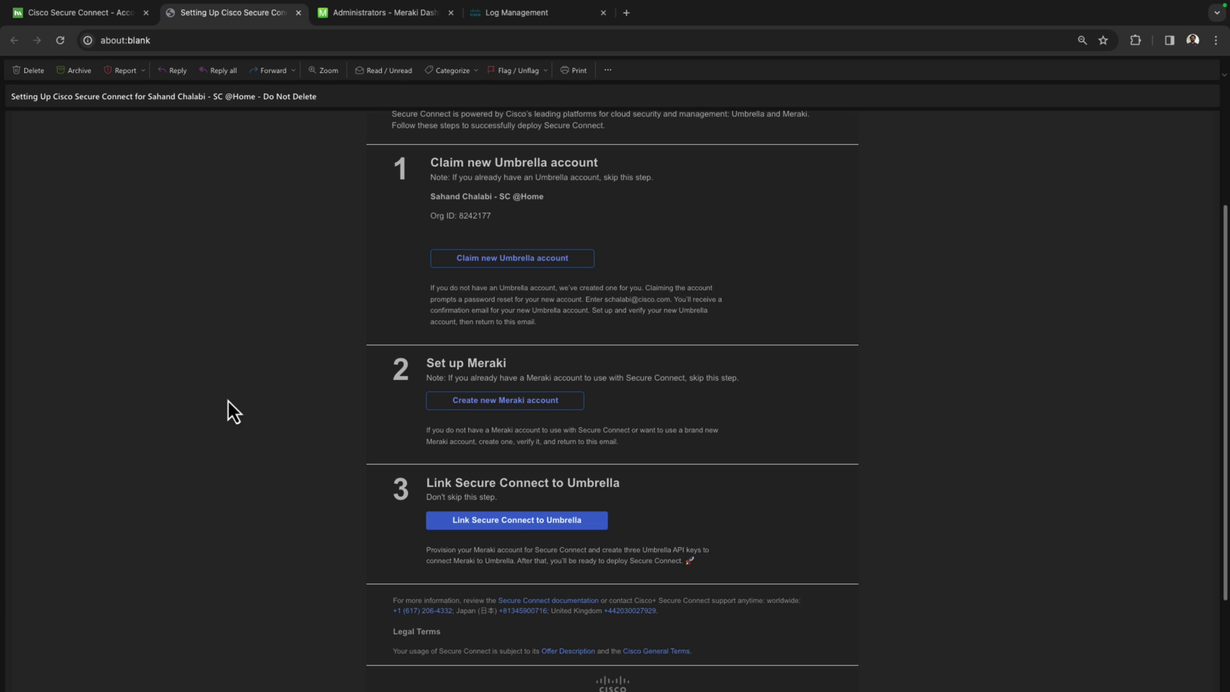
key(ctrl+Tab)
key(ctrl+l)
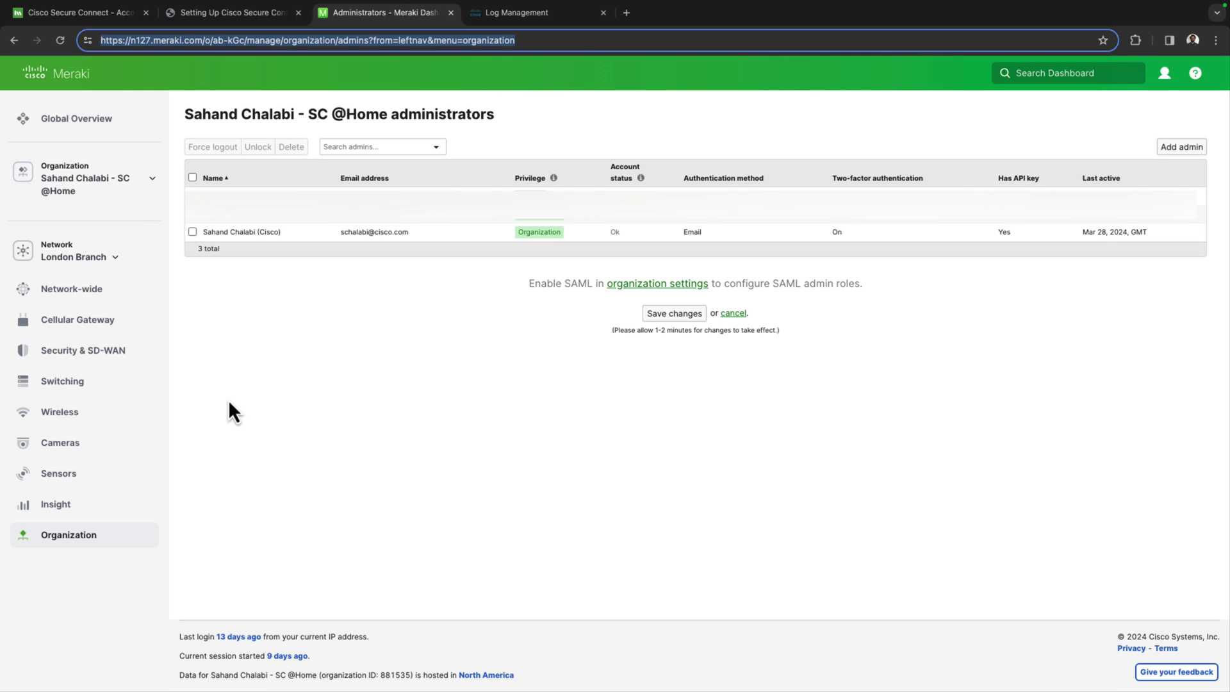
text(https://dashboard.ciscoplus.com/cisco_plus_secure_connect/activate)
key(Return)
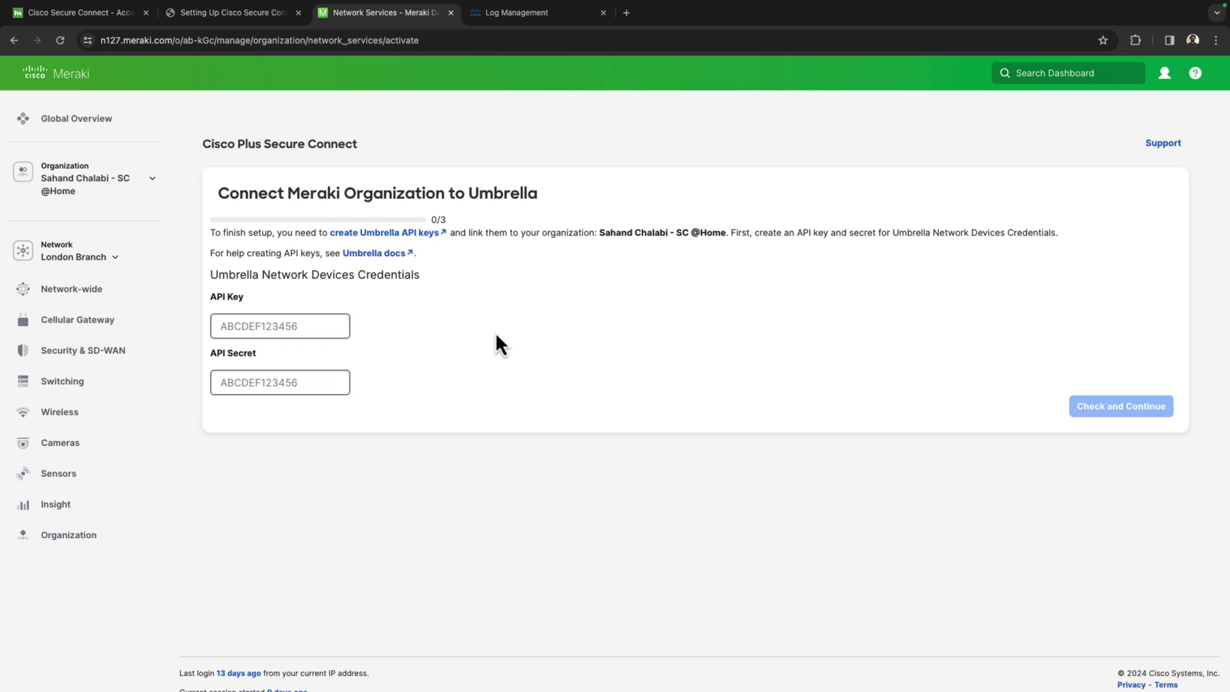
Step: Generate a new Umbrella Network Devices key and secret under Umbrella's Legacy API Keys
click(520, 18)
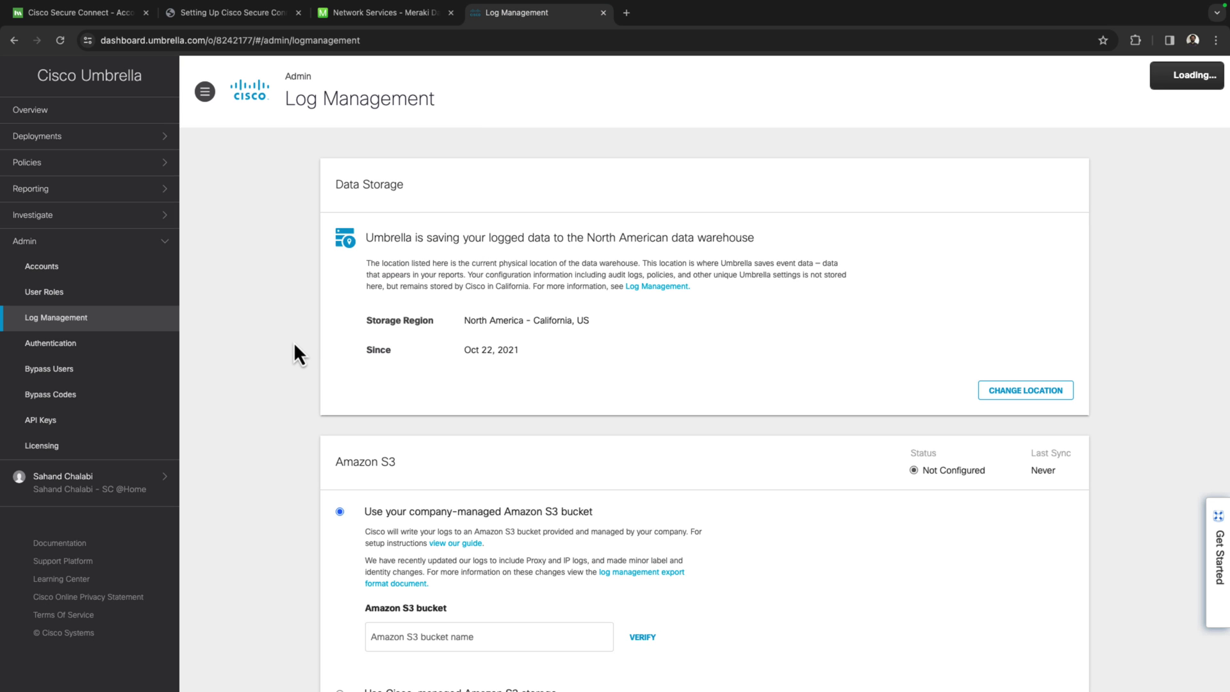
click(84, 420)
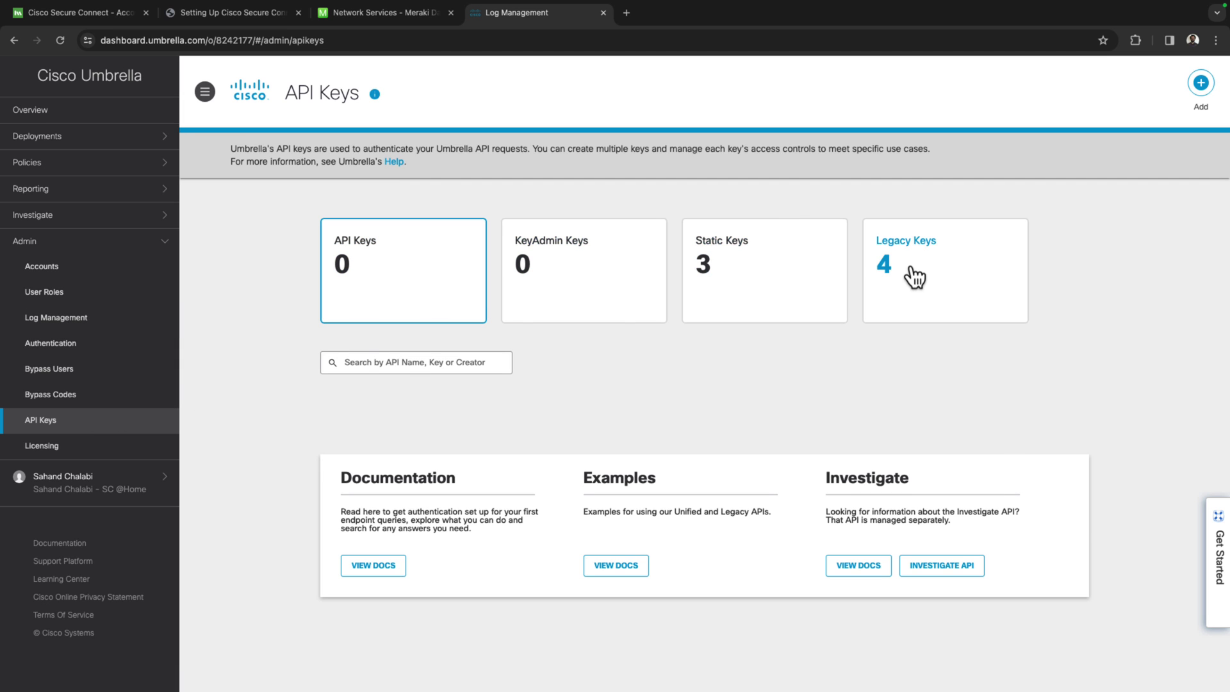
click(896, 280)
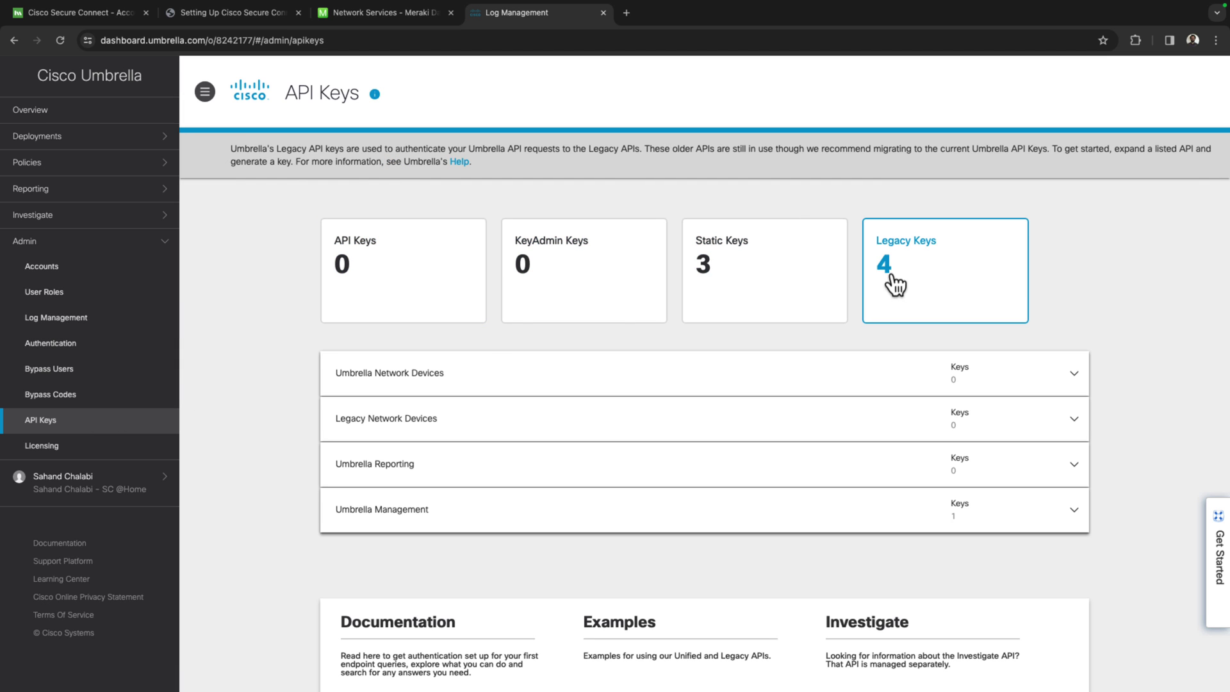
scroll(525, 283, down, 2)
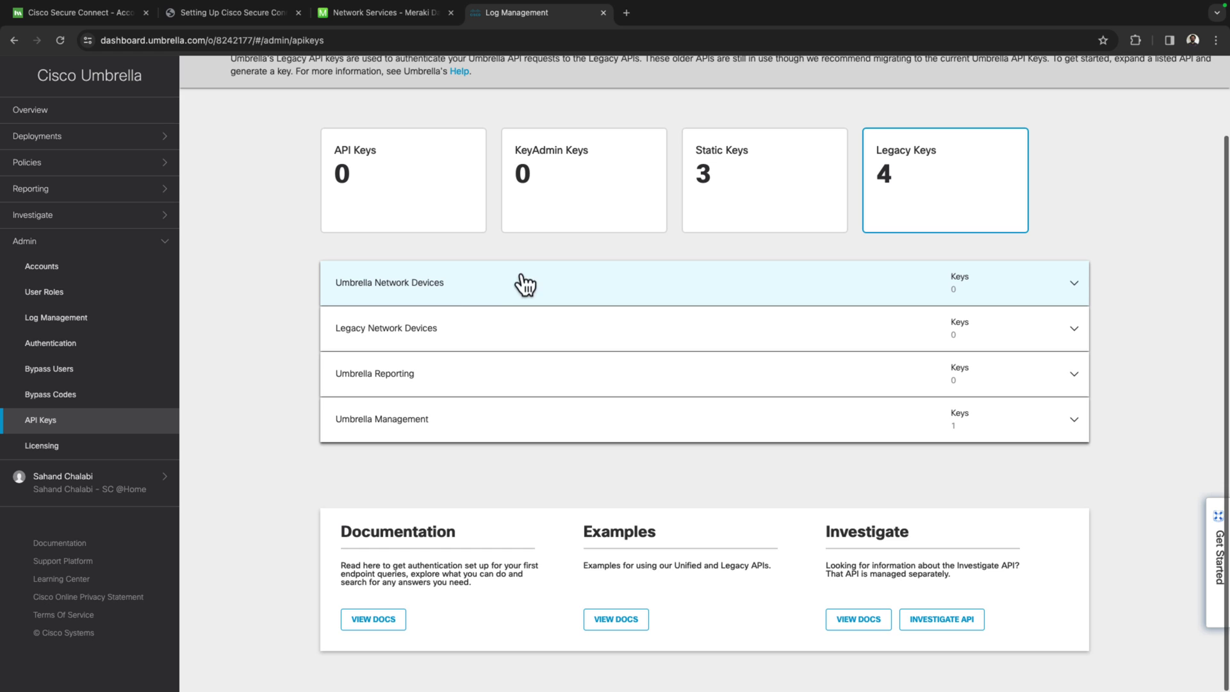
click(472, 299)
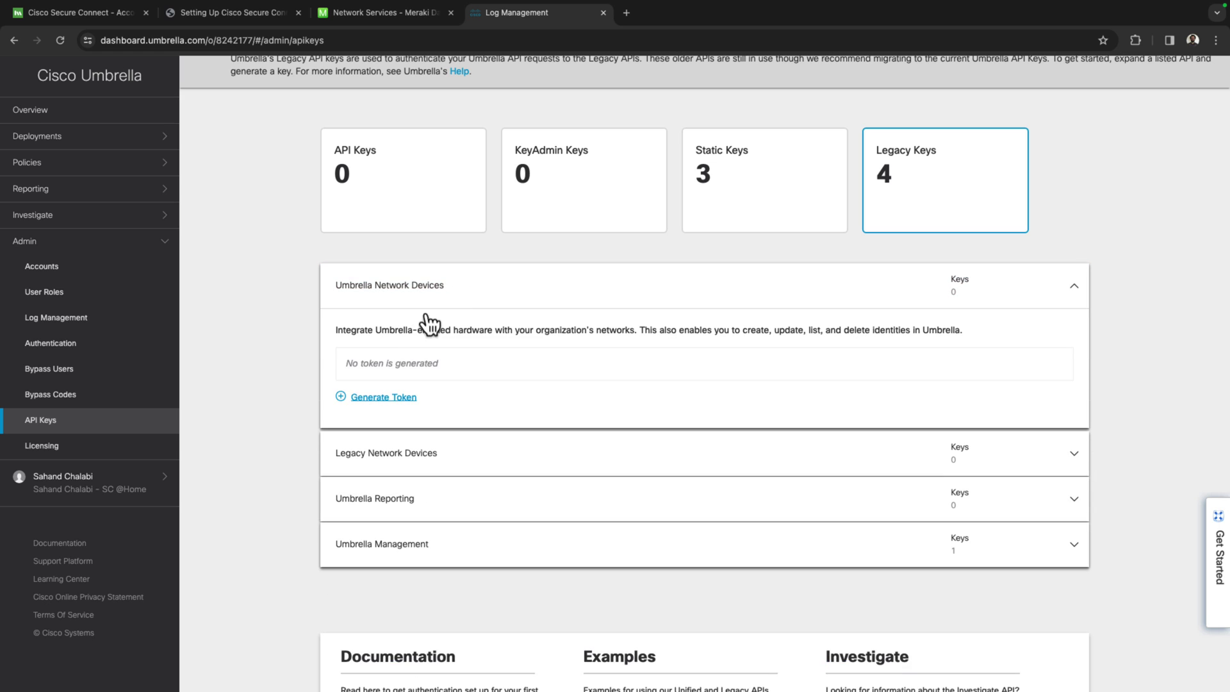
click(387, 398)
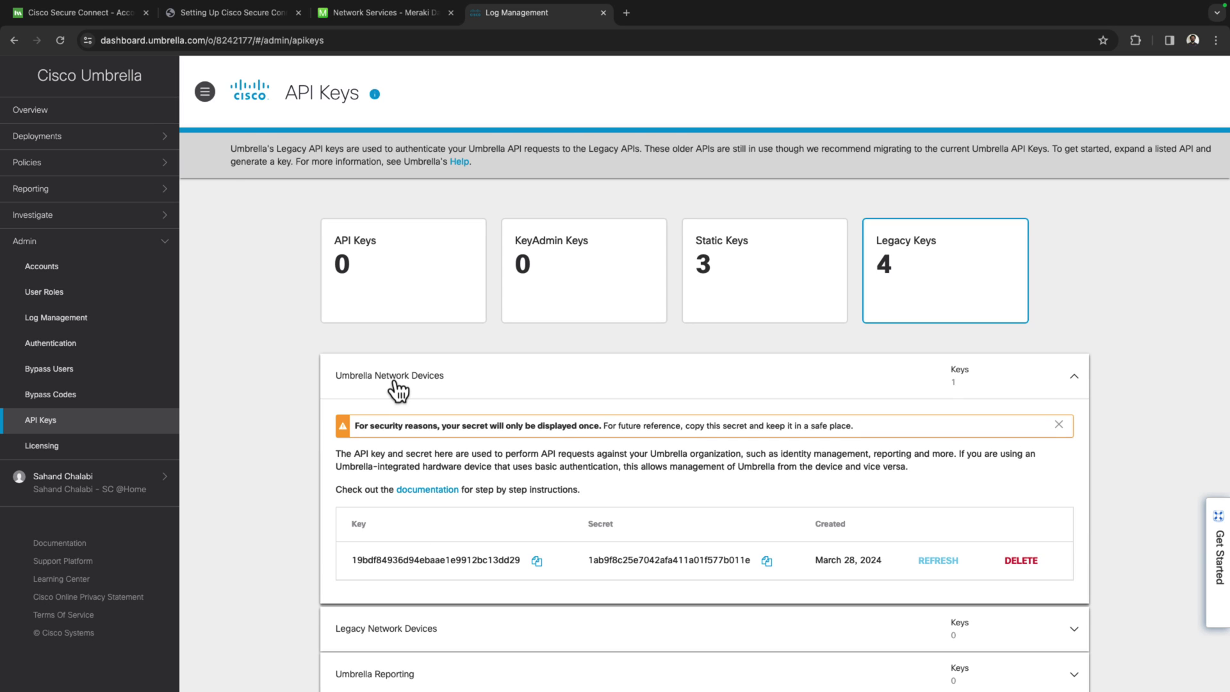
Step: Copy the Network Devices key and secret into Meraki's API Key and Secret fields and submit
scroll(397, 384, down, 2)
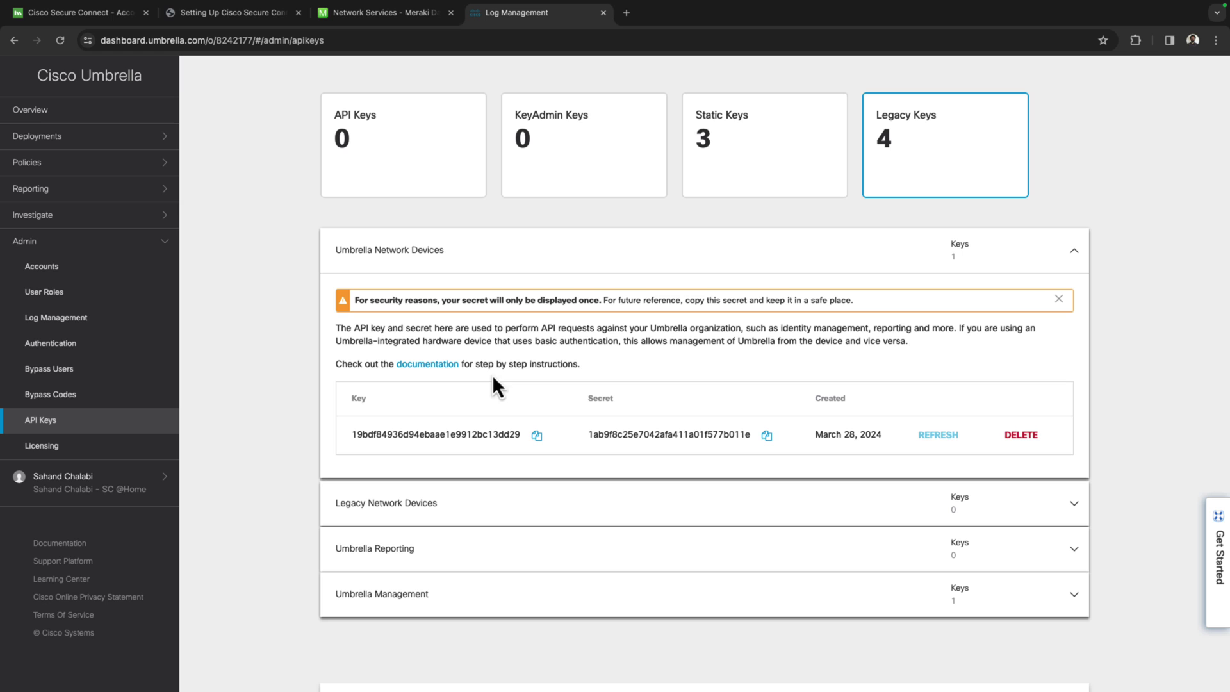
click(537, 437)
key(ctrl+shift+Tab)
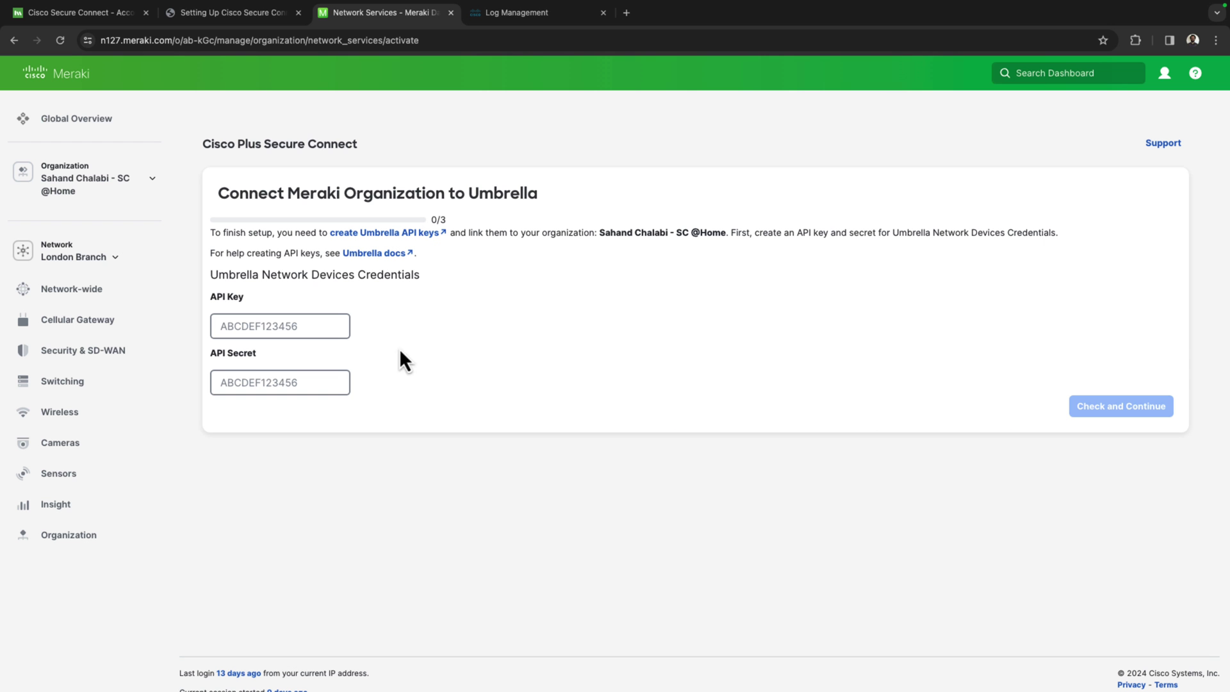
click(352, 330)
key(ctrl+Tab)
click(767, 435)
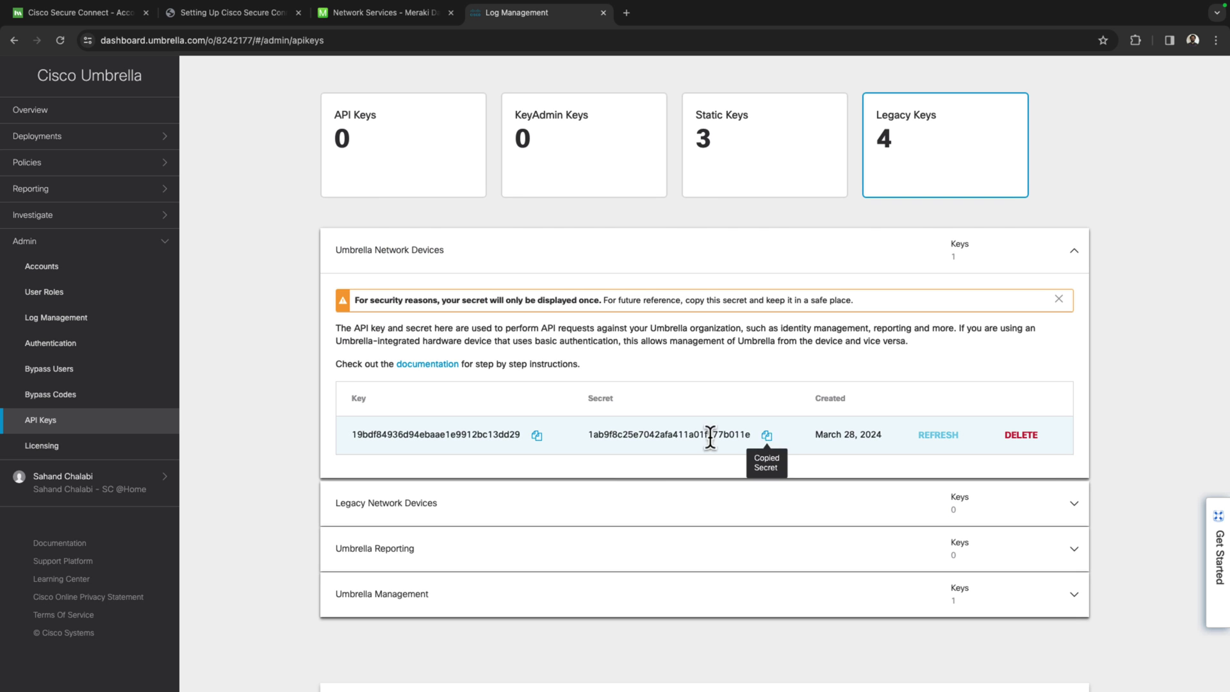
key(ctrl+shift+Tab)
click(324, 382)
key(ctrl+v)
click(1118, 408)
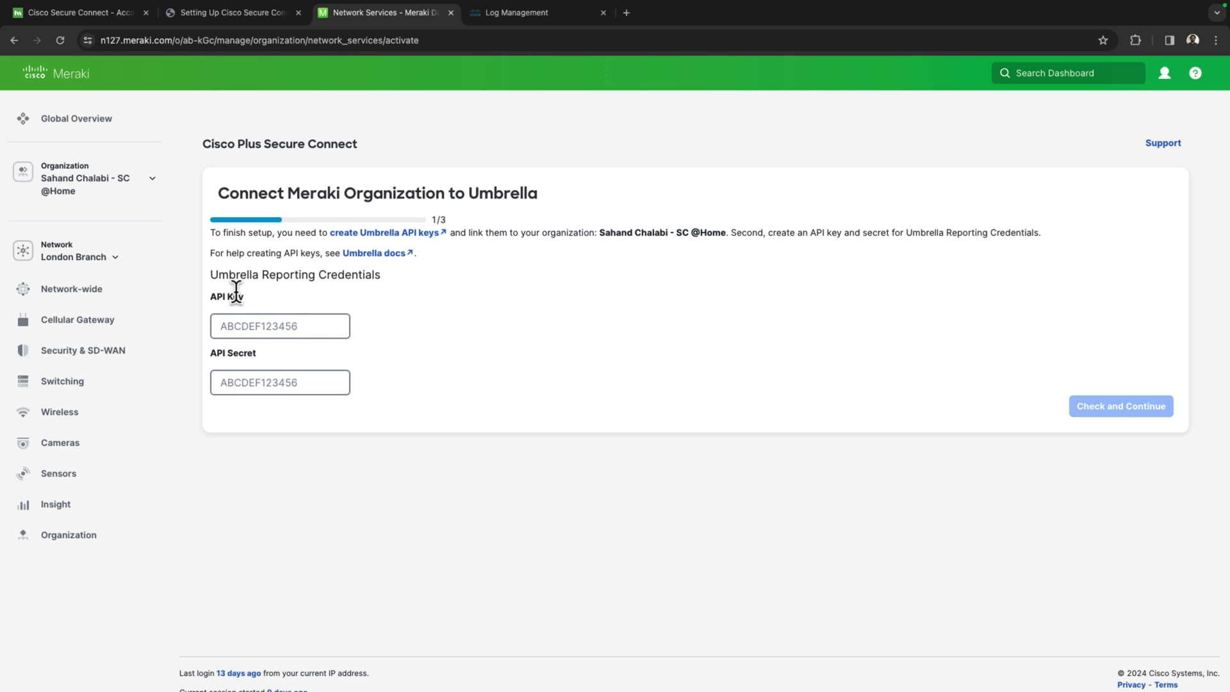
Step: Generate a new Umbrella Reporting key and secret in Umbrella's API keys page
triple_click(386, 274)
click(528, 320)
key(ctrl+Tab)
click(502, 563)
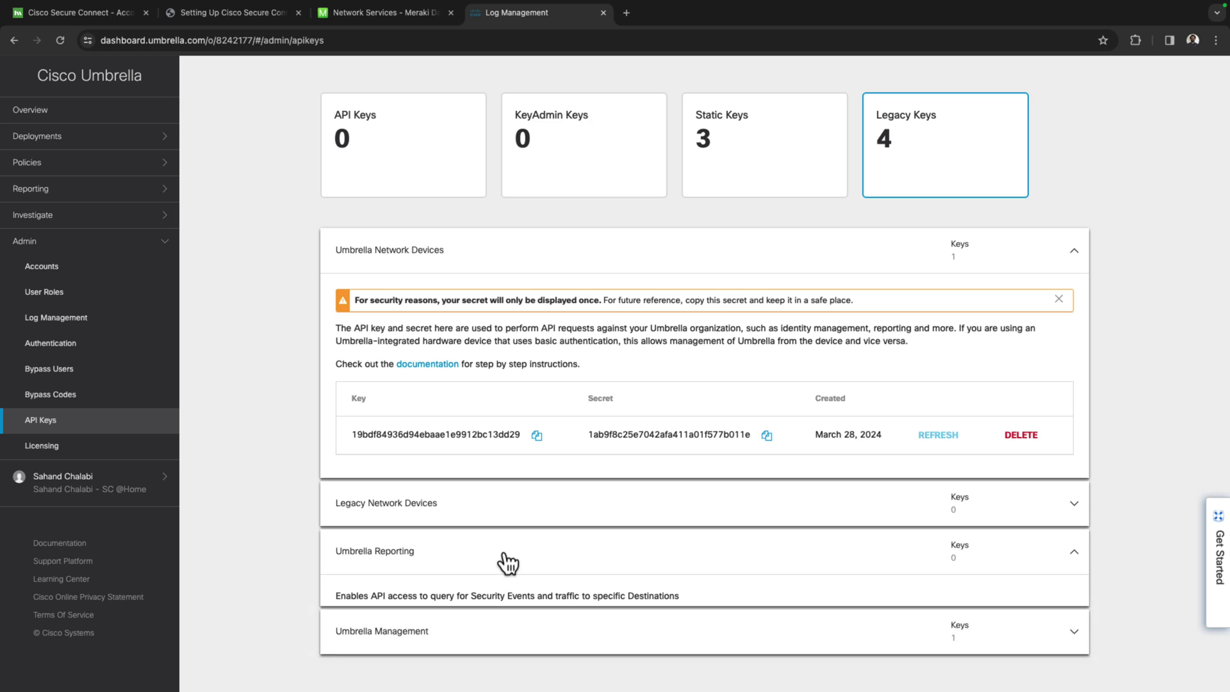
scroll(381, 471, down, 3)
click(378, 451)
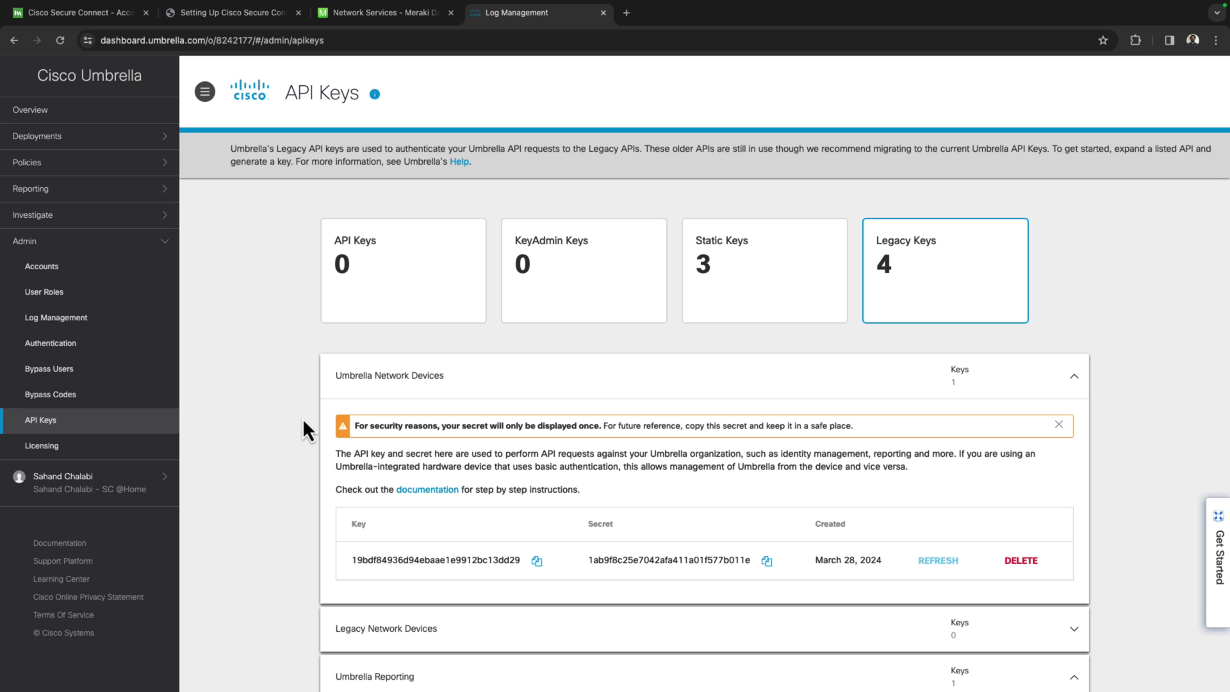
Step: Paste the Reporting key and secret into Meraki's API Key and Secret fields and submit
scroll(302, 418, down, 8)
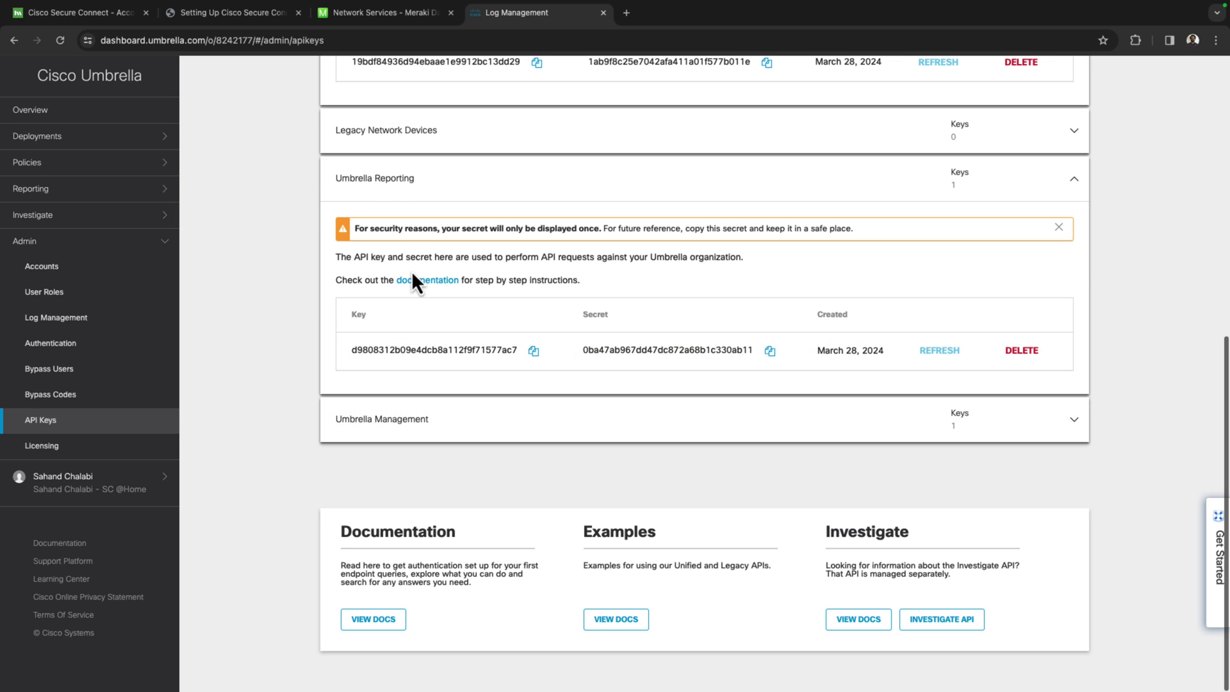
click(533, 351)
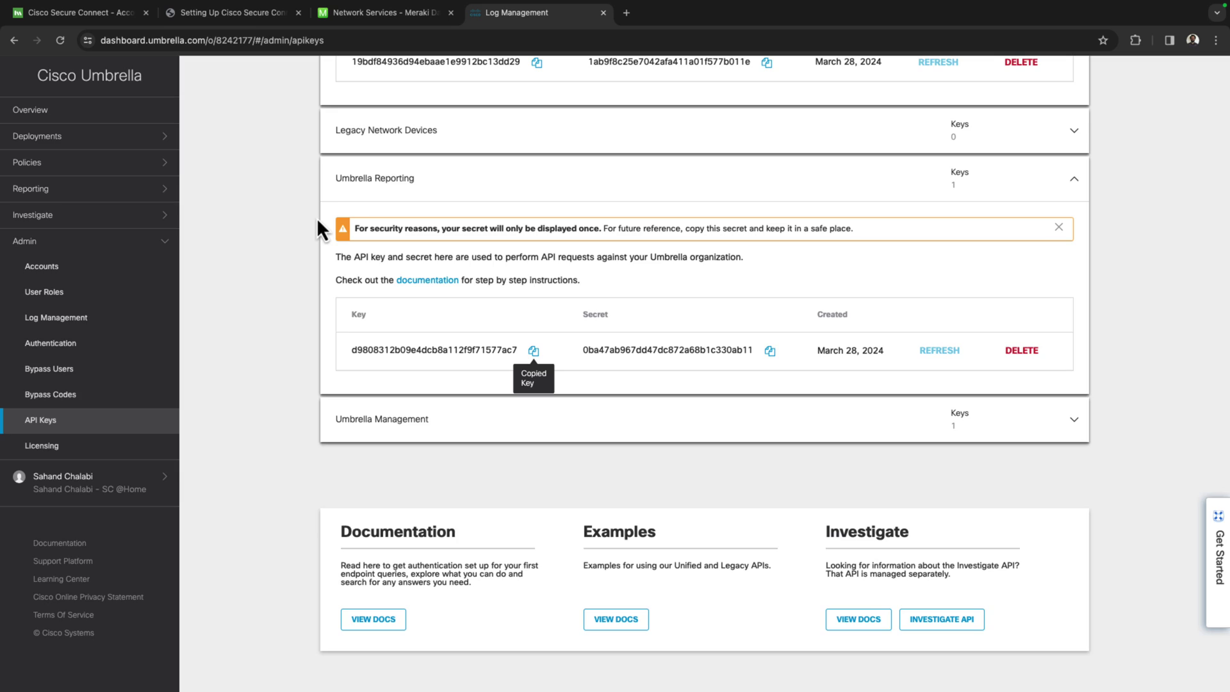
key(ctrl+shift+Tab)
click(320, 327)
key(ctrl+Tab)
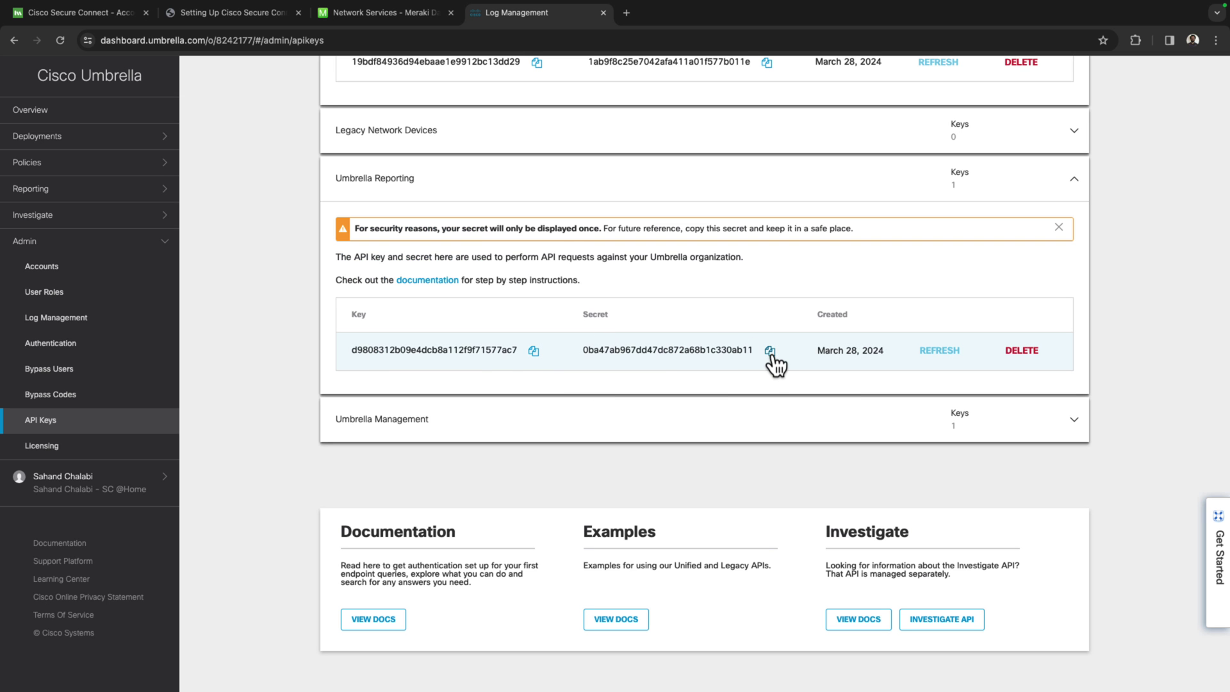
key(ctrl+shift+Tab)
key(ctrl+v)
key(Tab)
key(ctrl+v)
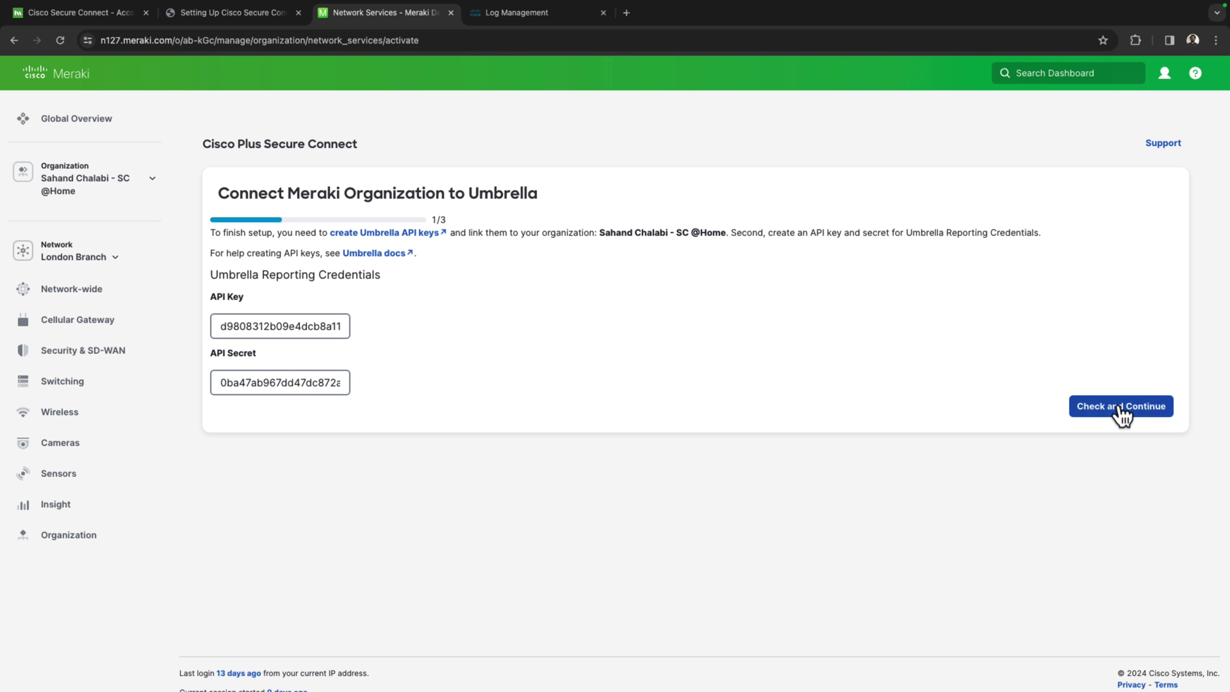
click(1121, 406)
key(ctrl+Tab)
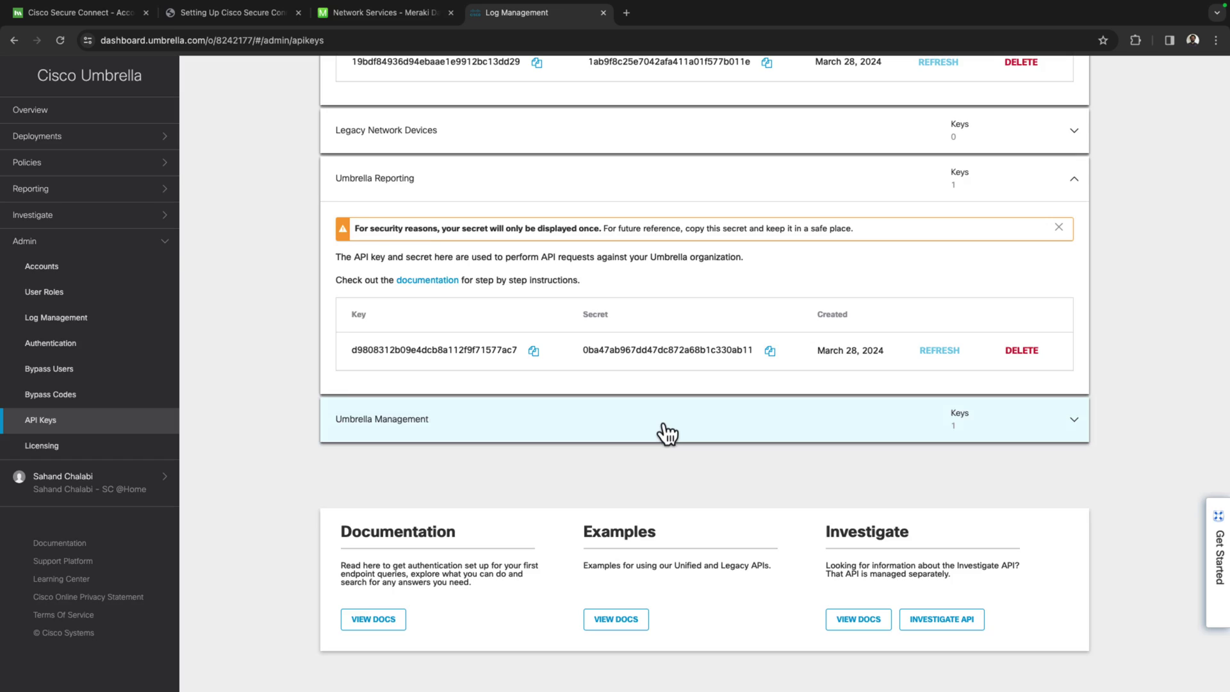
Step: Refresh the Umbrella Management API key in Umbrella, confirming the rotation
key(ctrl+shift+Tab)
double_click(272, 276)
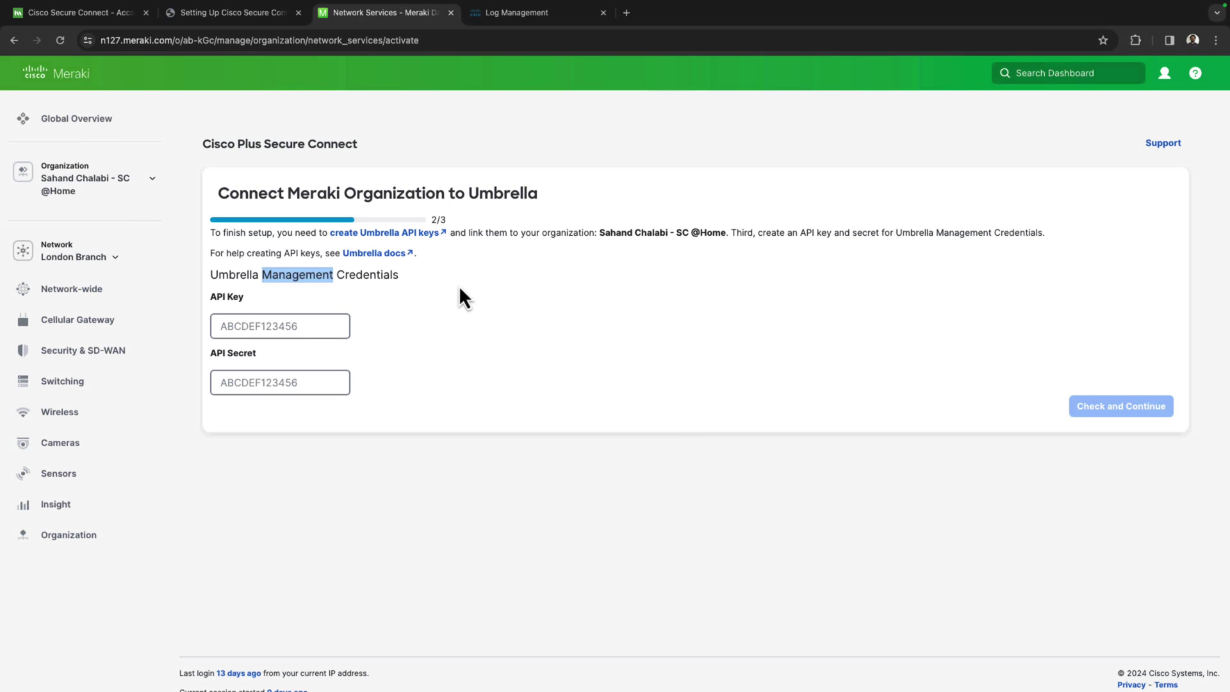
key(ctrl+Tab)
click(561, 421)
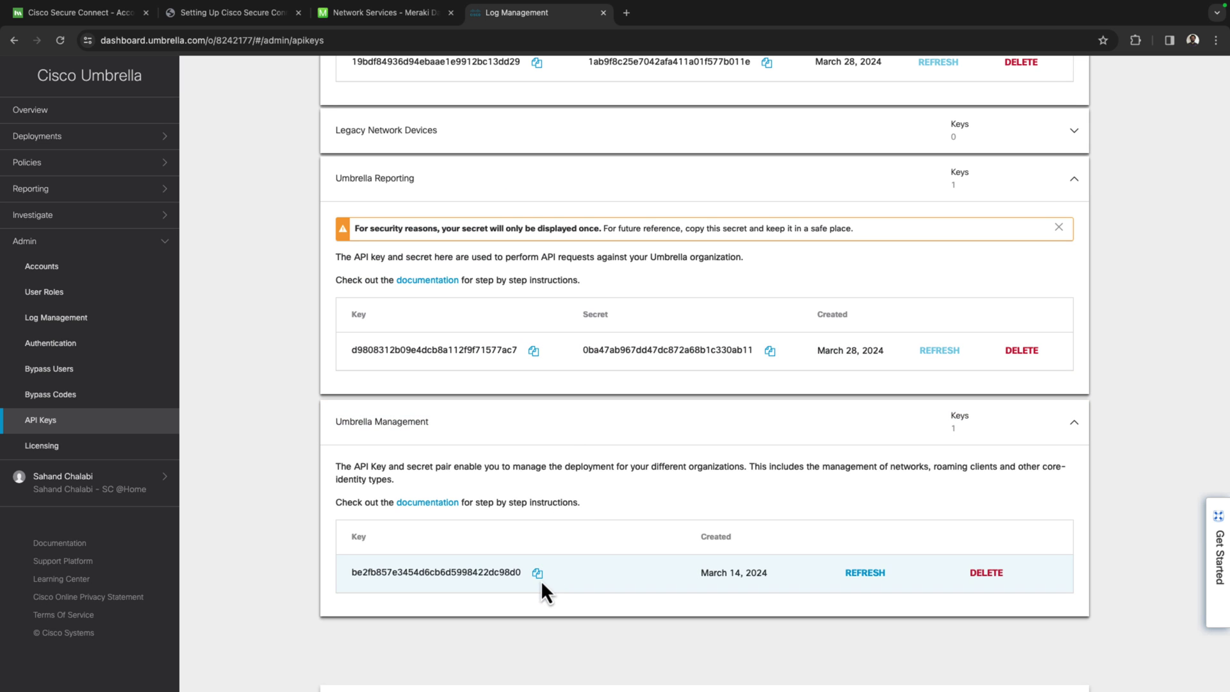
click(864, 573)
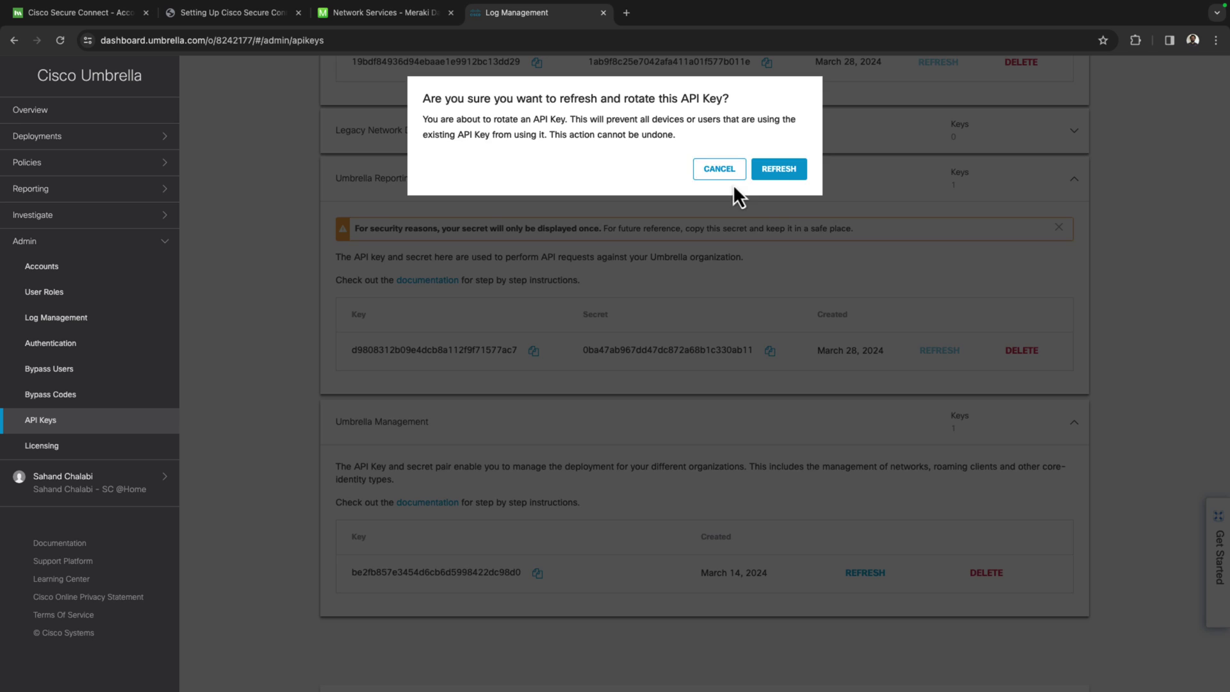
click(779, 169)
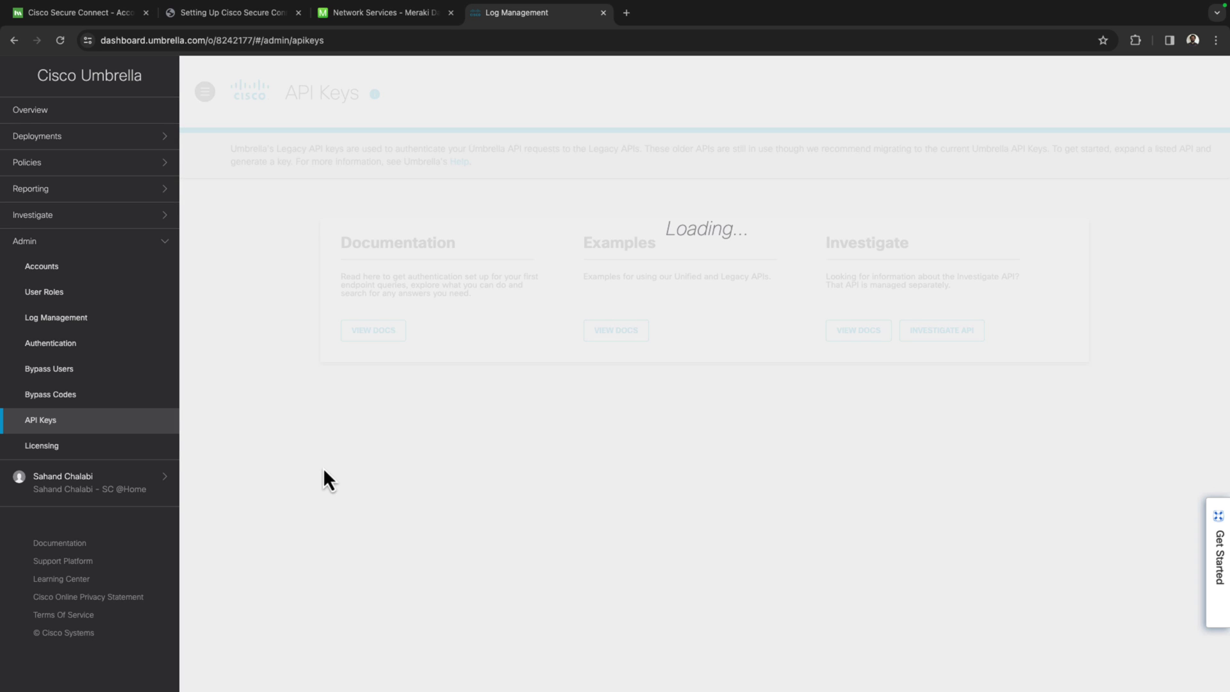
Step: Paste the new Management key and secret into Meraki and submit the third credential set
scroll(597, 422, down, 10)
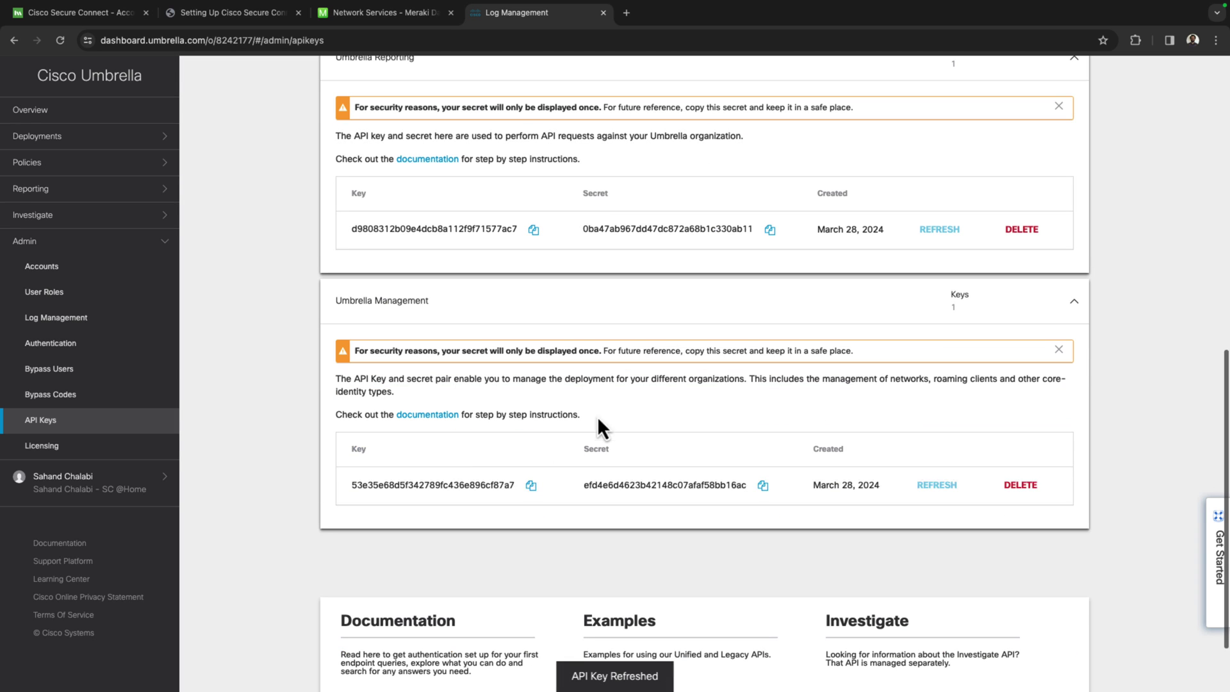
click(535, 490)
key(ctrl+shift+Tab)
click(289, 320)
key(ctrl+v)
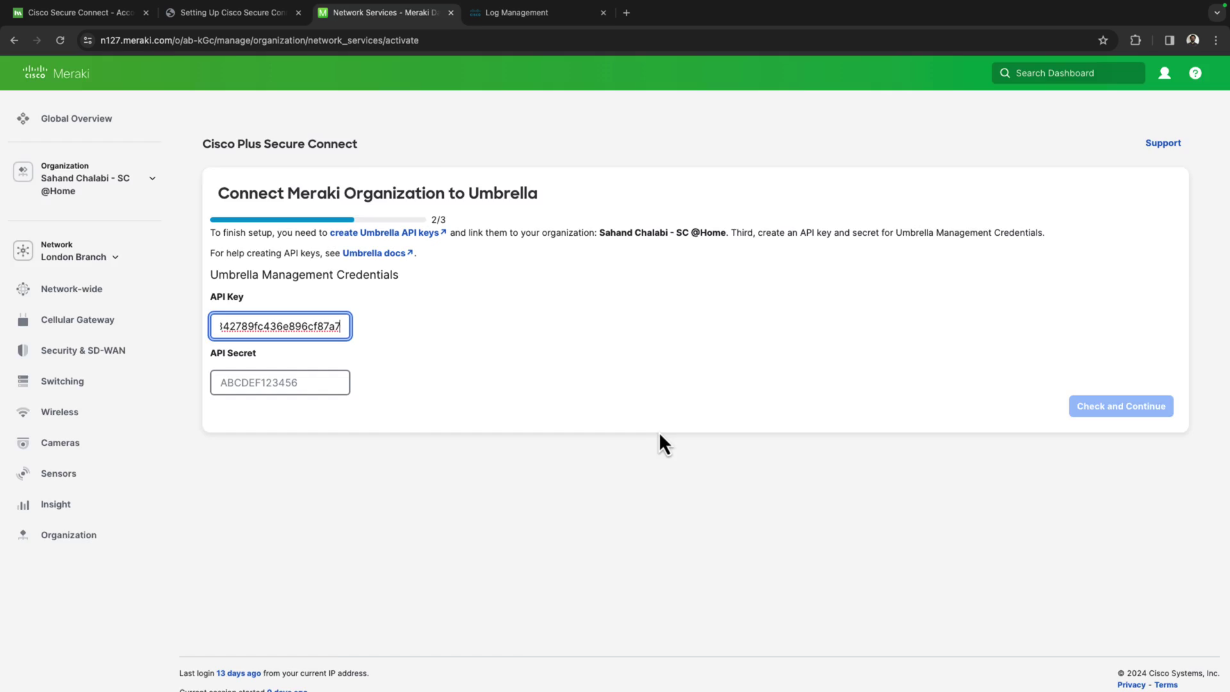
key(ctrl+Tab)
click(764, 499)
key(ctrl+shift+Tab)
click(286, 392)
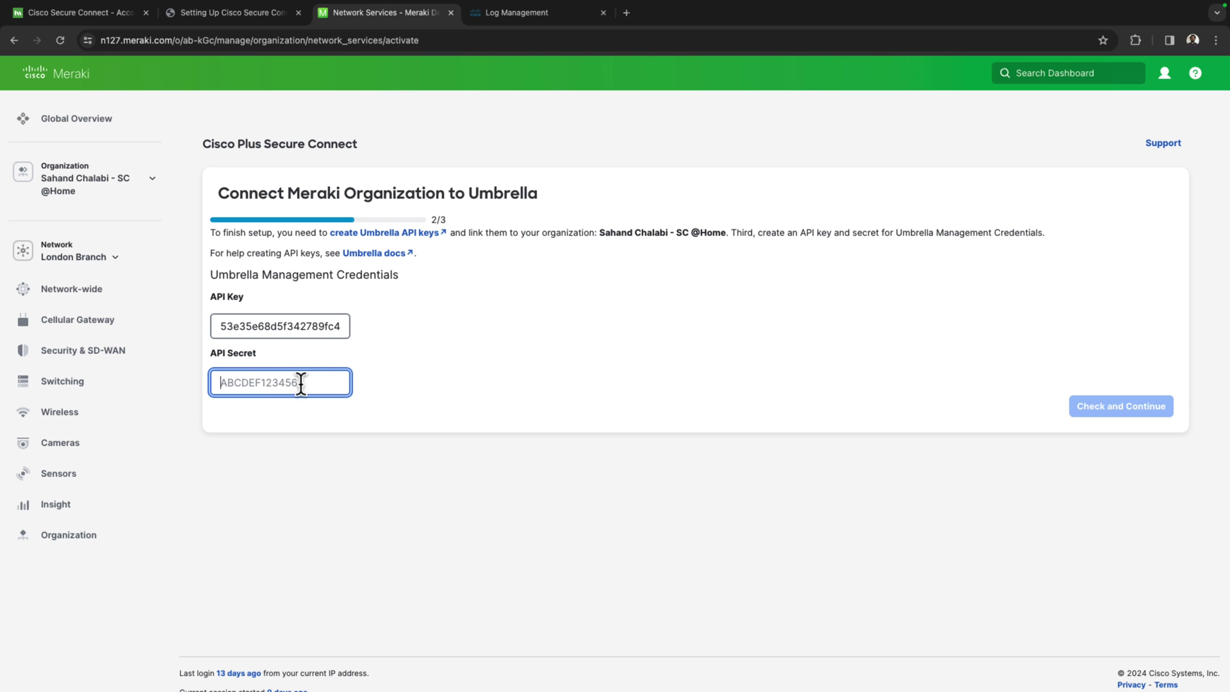
key(ctrl+v)
click(1104, 410)
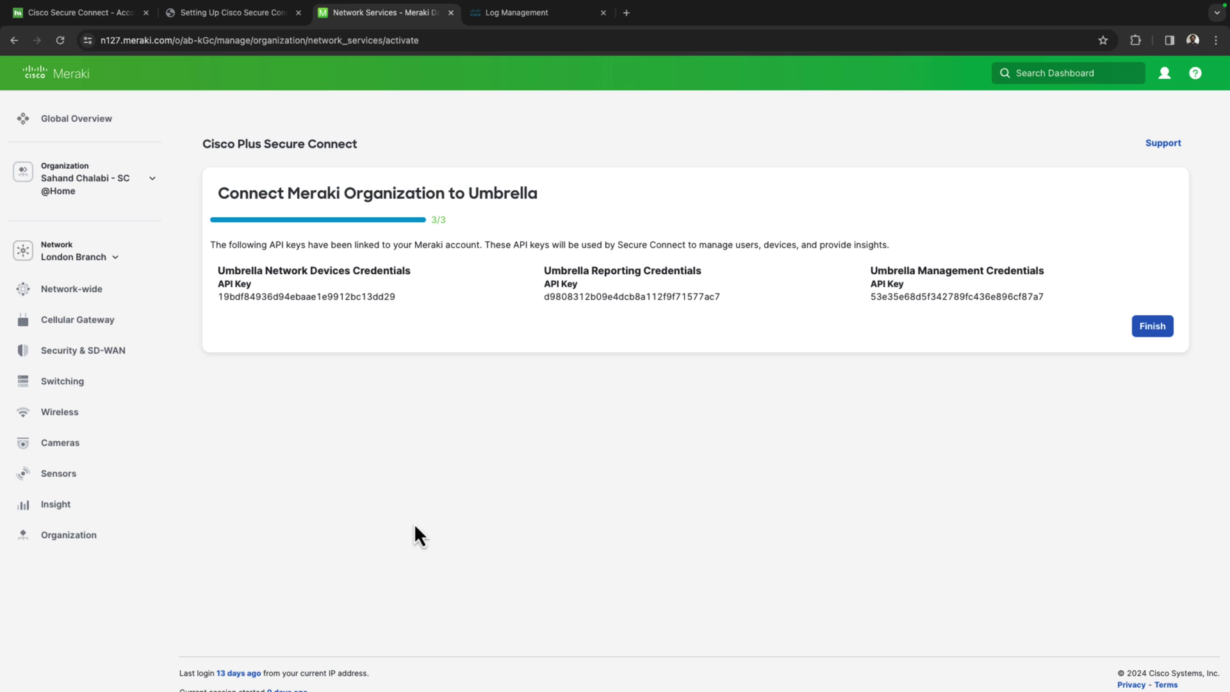
Step: Finish the Connect Meraki Organization to Umbrella setup, opening the Secure Connect Overview
click(1152, 330)
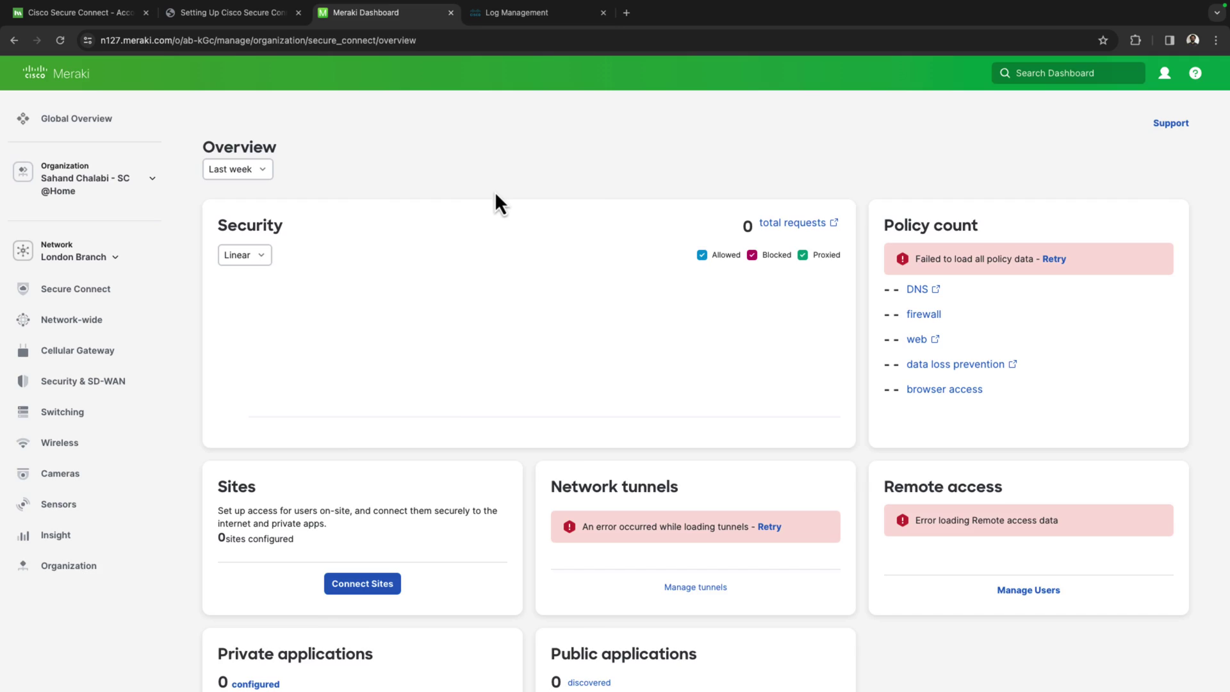
Step: Return to Umbrella's API Keys page to review the Network Devices and Reporting key pairs from March 28, 2024
key(ctrl+Tab)
scroll(308, 398, up, 3)
scroll(286, 392, up, 2)
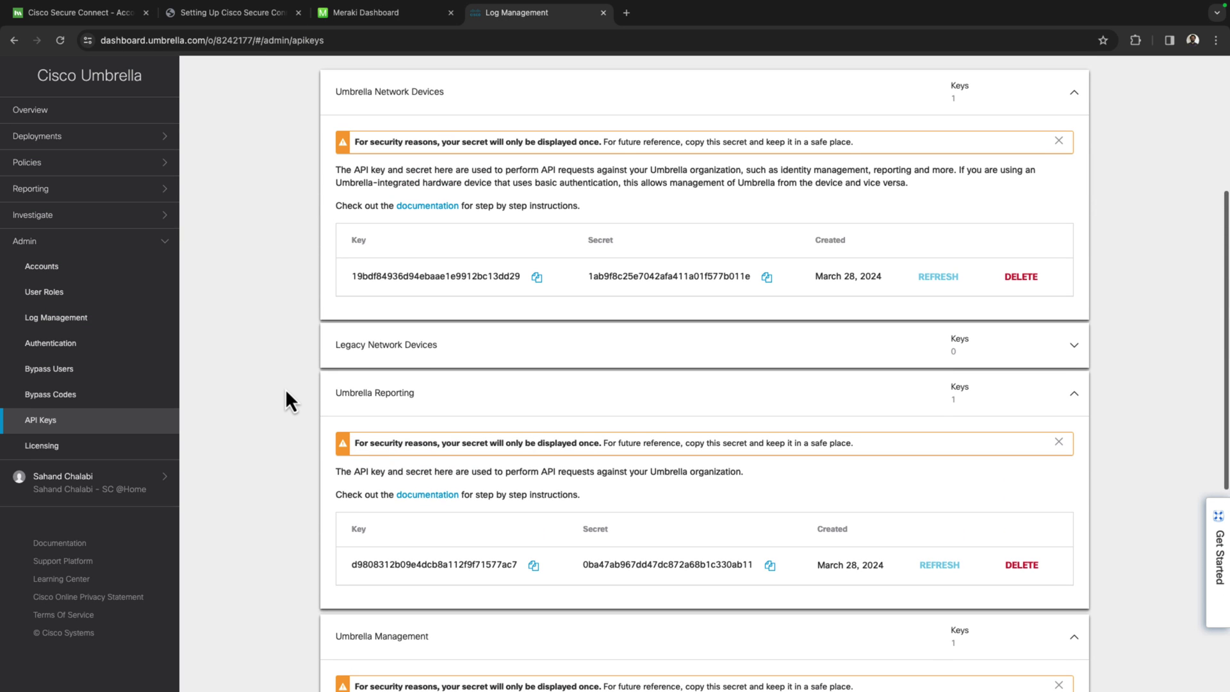